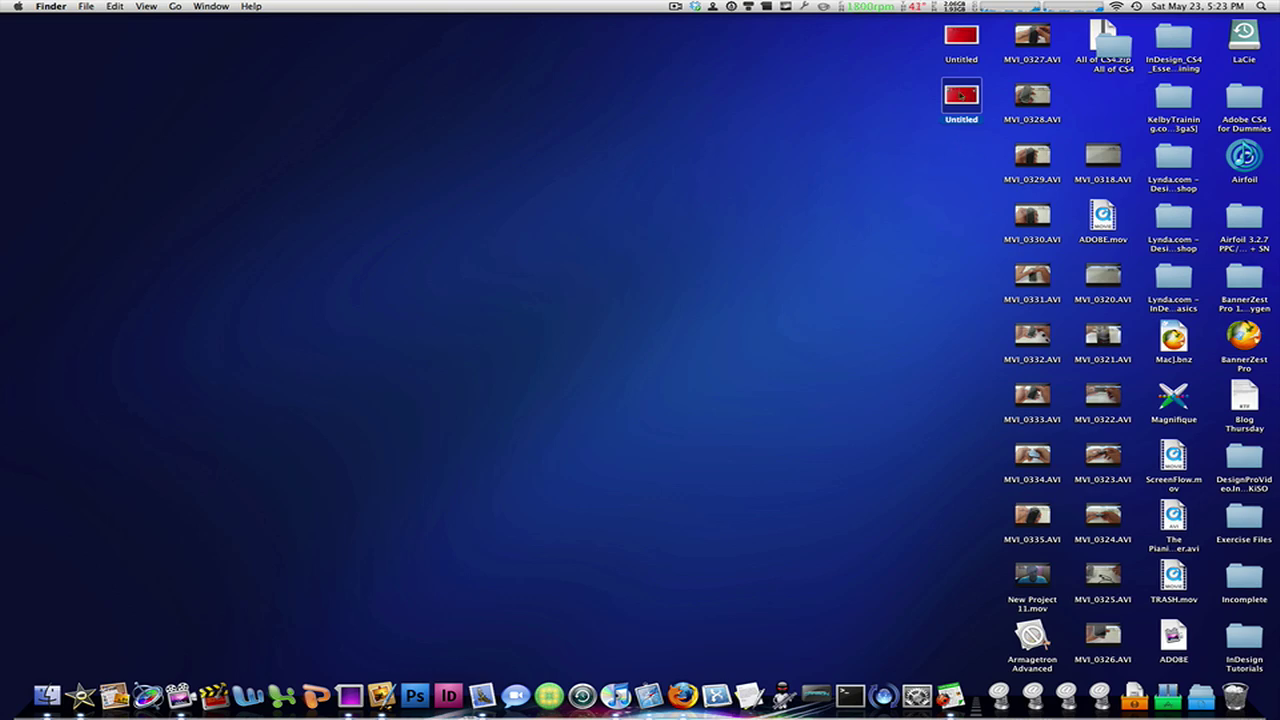
- Preview the finished banner image, then switch to Pixelmator
{"action": "key", "text": "space"}
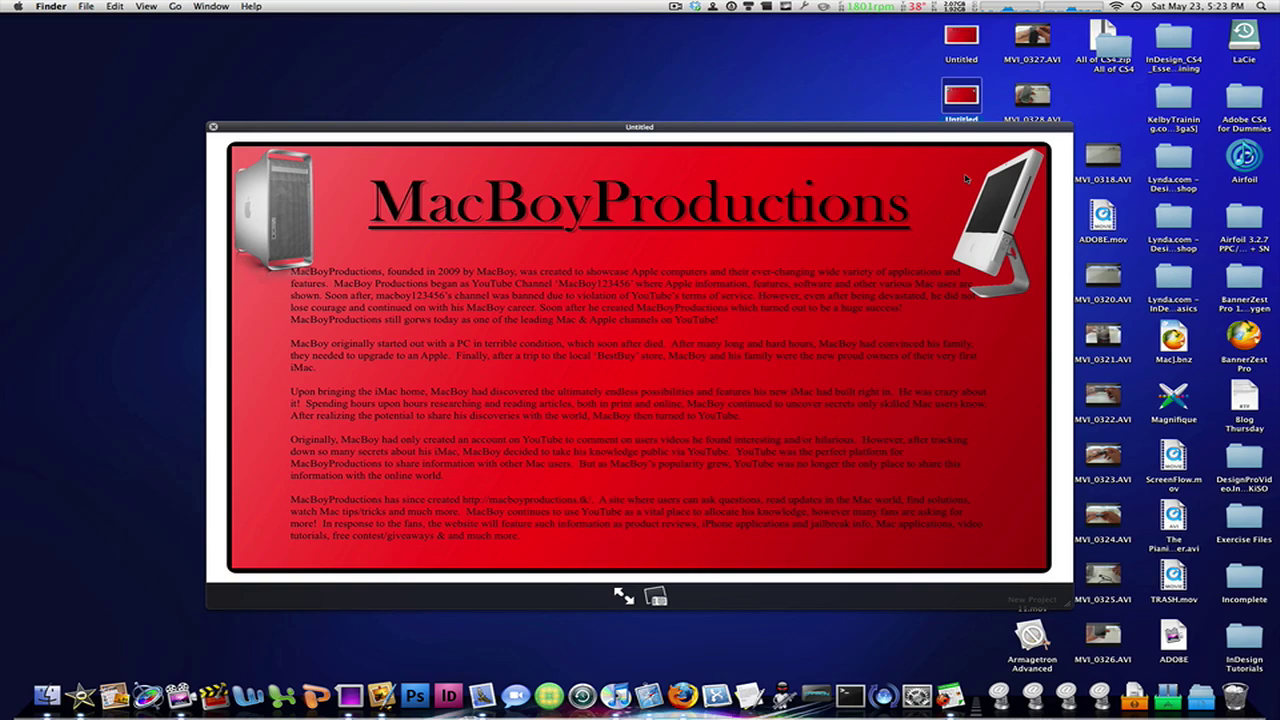
{"action": "key", "text": "space"}
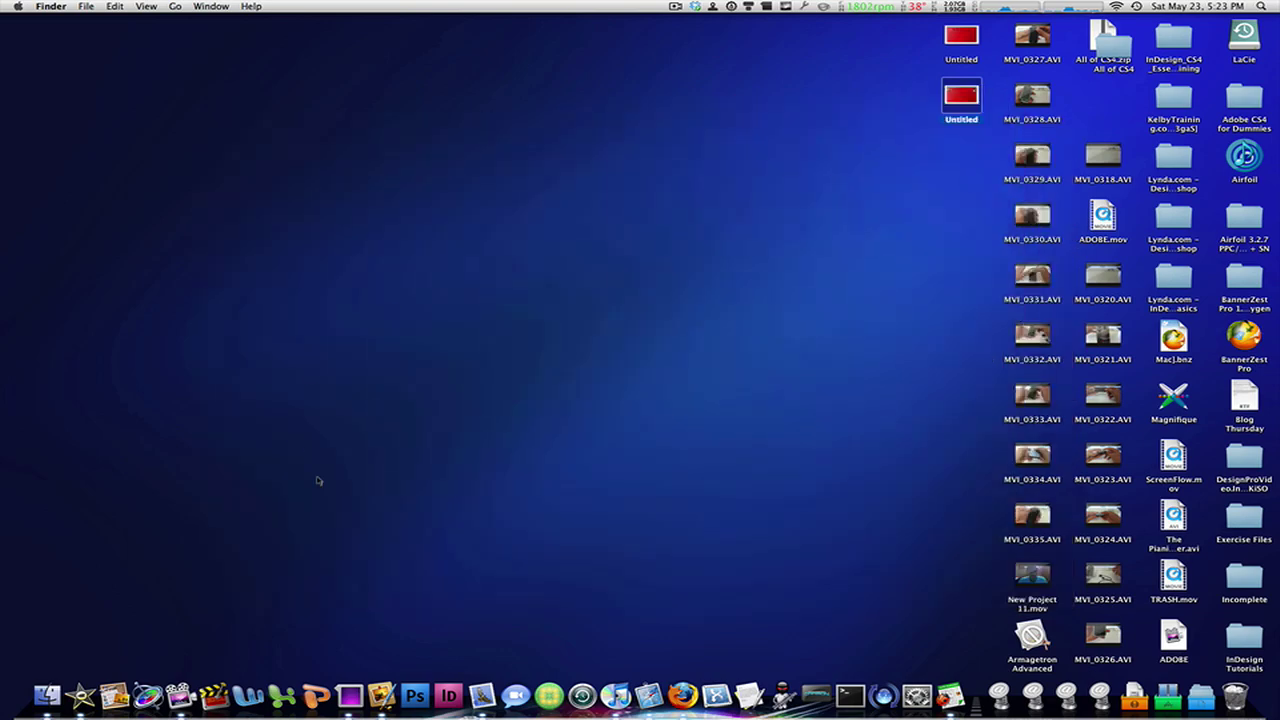
{"action": "left_click", "coordinate": [381, 695]}
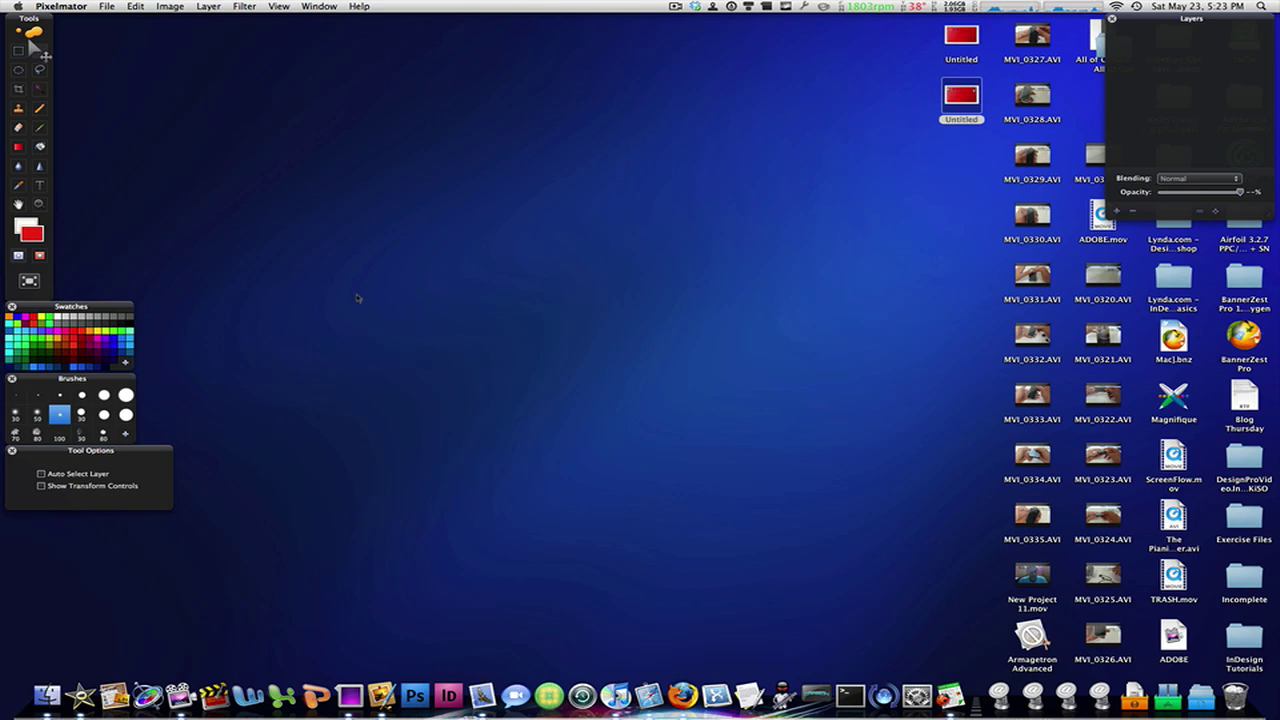
- Create a 1300 x 900 pixel image, then close it without saving
{"action": "key", "text": "super+n"}
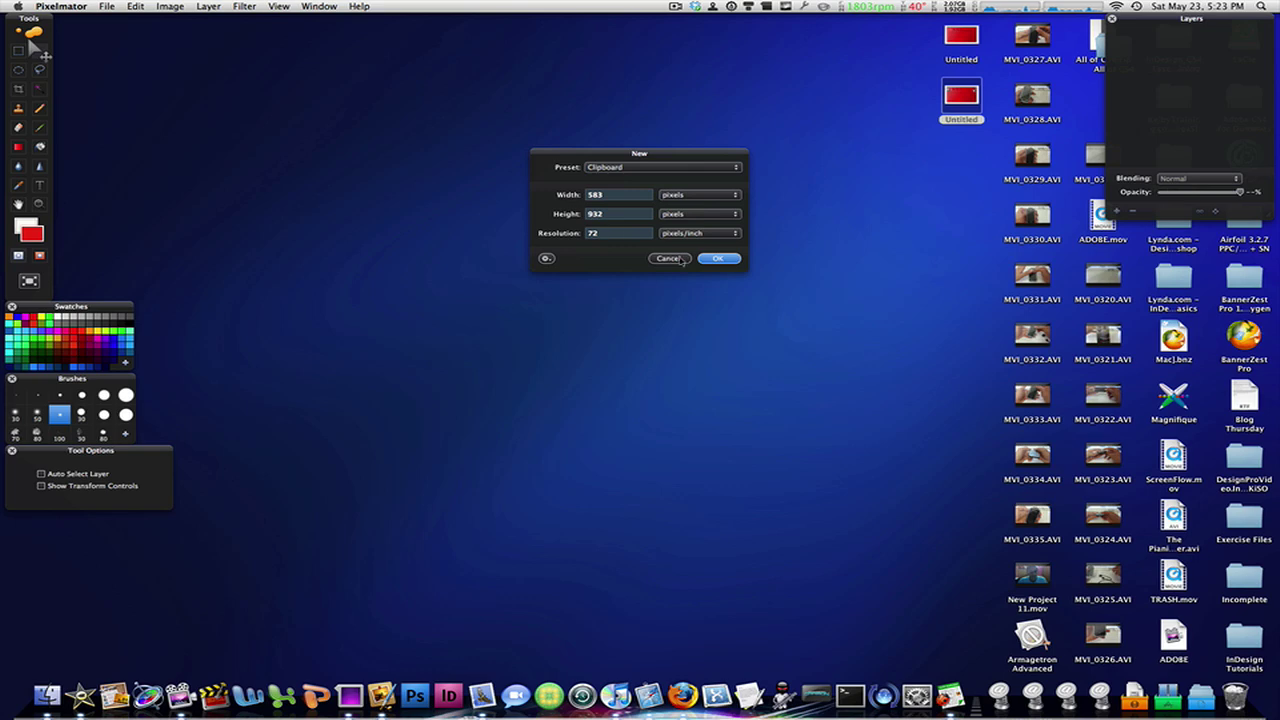
{"action": "type", "text": "1300"}
{"action": "key", "text": "Tab"}
{"action": "type", "text": "900"}
{"action": "key", "text": "Return"}
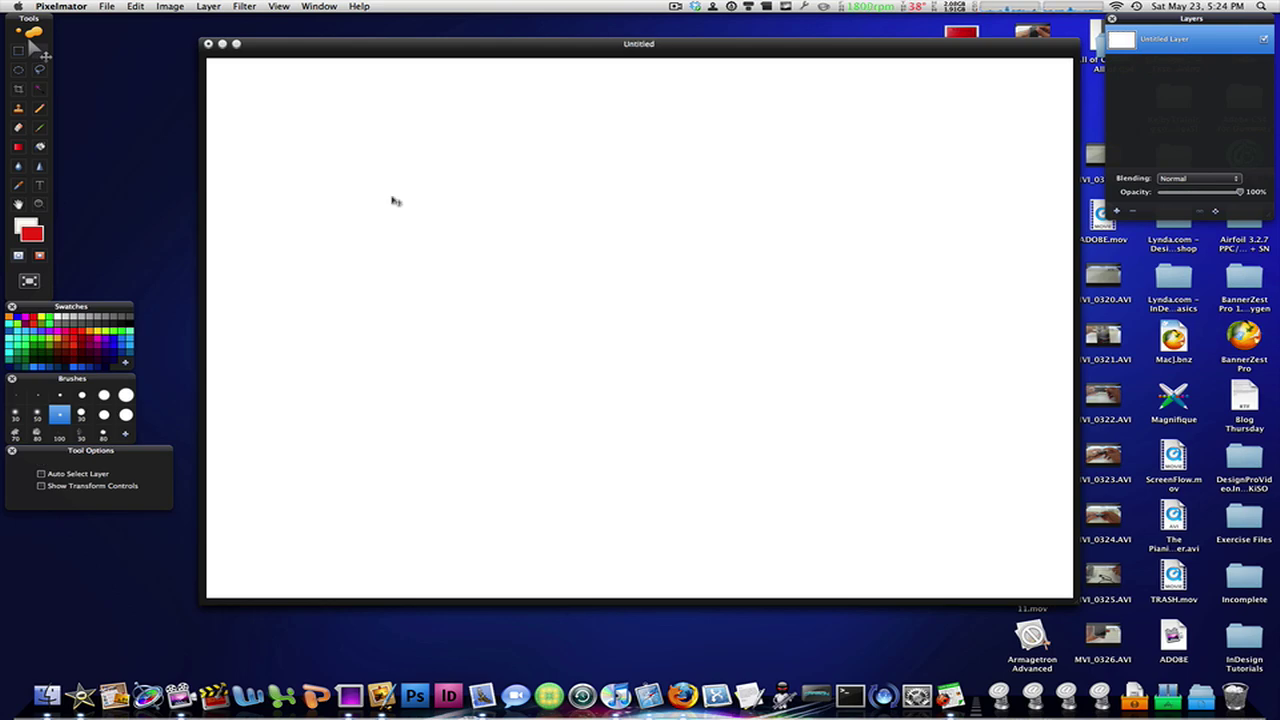
{"action": "key", "text": "super+w"}
{"action": "left_click", "coordinate": [608, 115]}
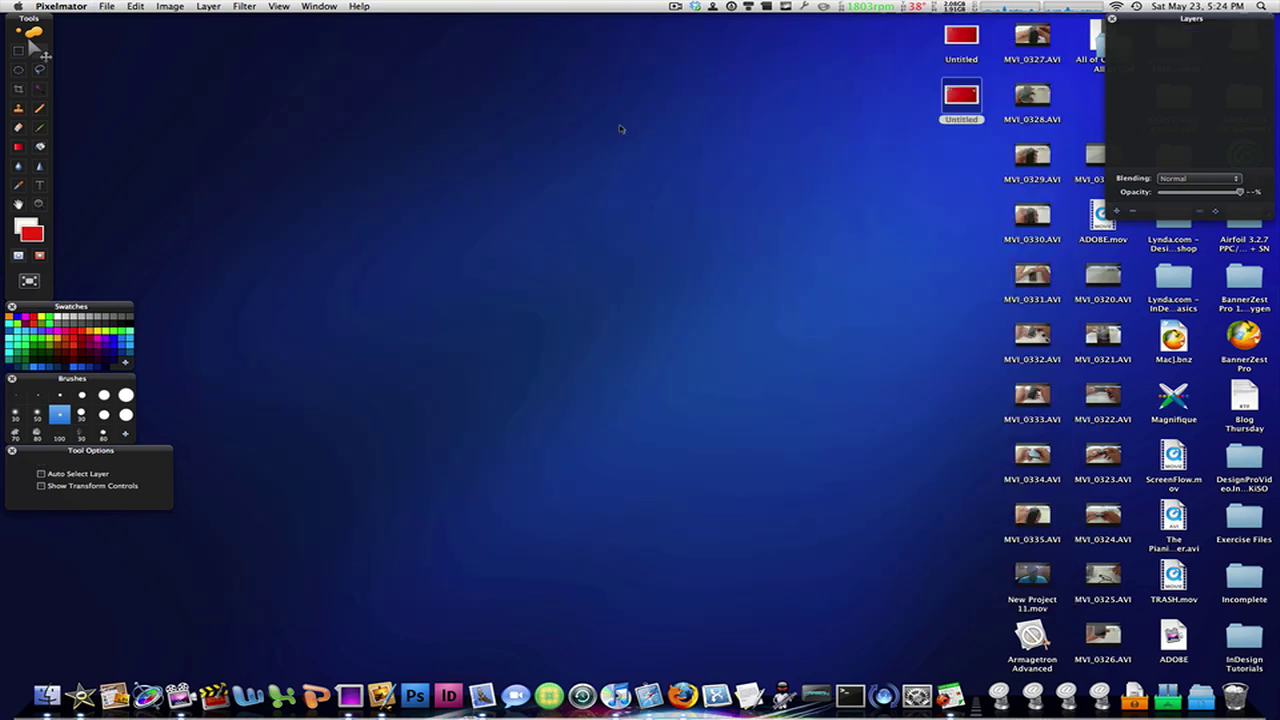
- Create a new image 1300 pixels wide with height 8630 entered
{"action": "key", "text": "super+n"}
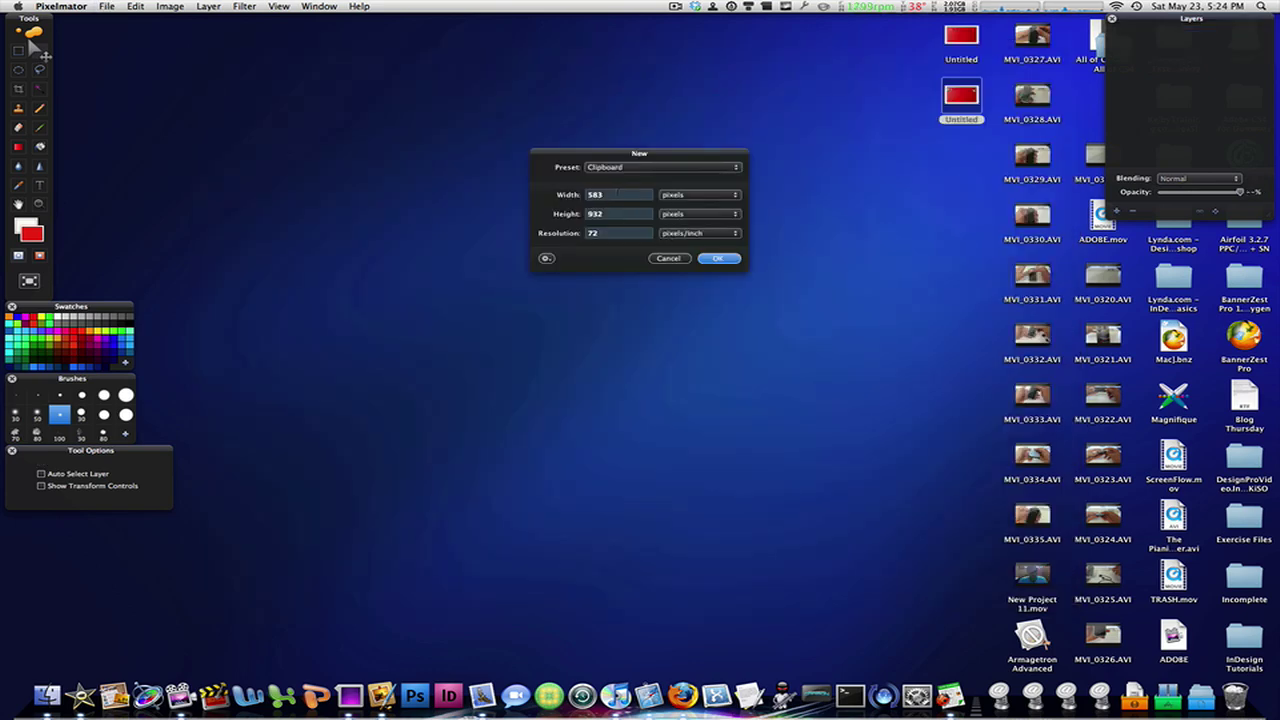
{"action": "type", "text": "1300"}
{"action": "key", "text": "Tab"}
{"action": "type", "text": "8630"}
{"action": "key", "text": "Return"}
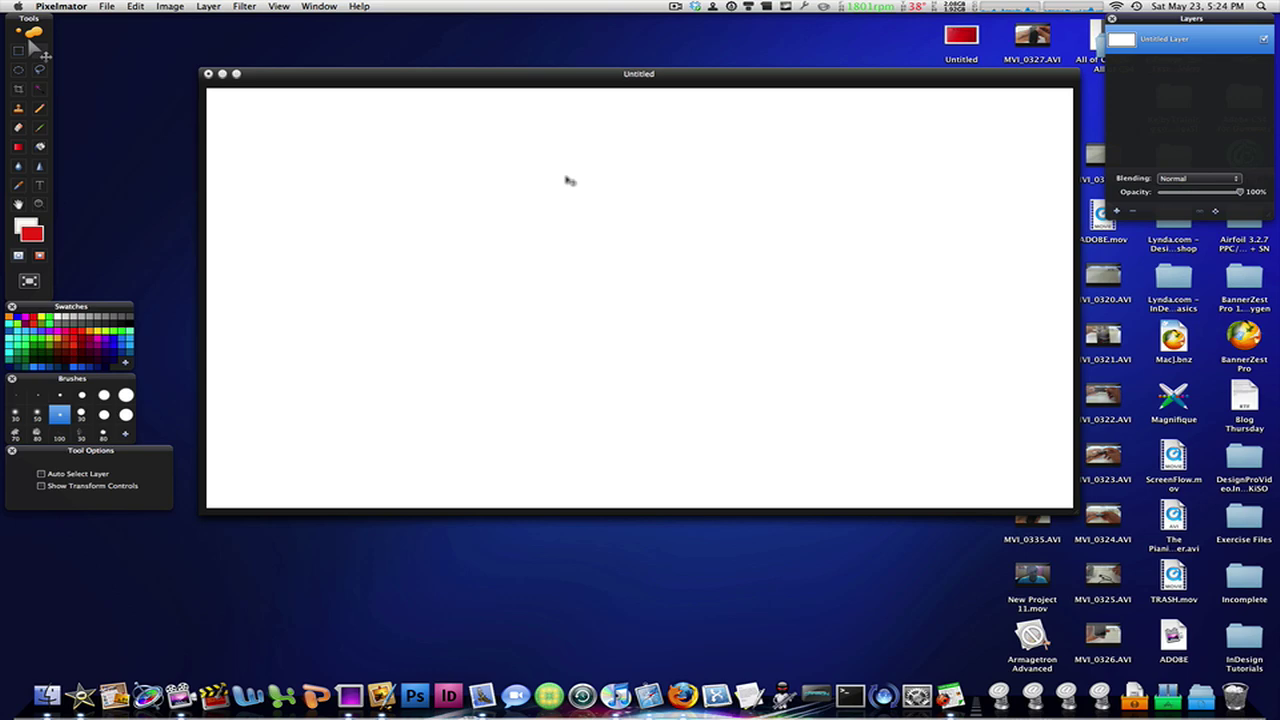
- Draw a rectangular marquee inset slightly from the canvas edges, top-left to bottom-right
{"action": "left_click", "coordinate": [17, 53]}
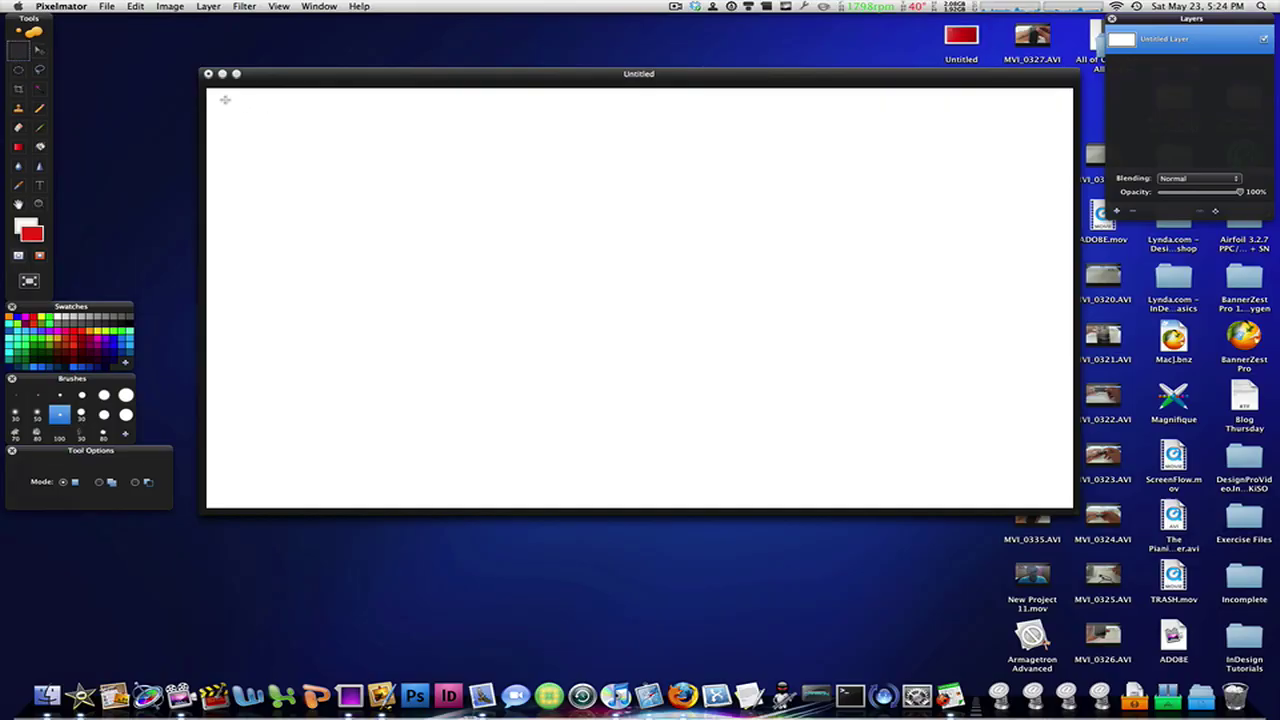
{"action": "left_click_drag", "start_coordinate": [226, 98], "coordinate": [1060, 499]}
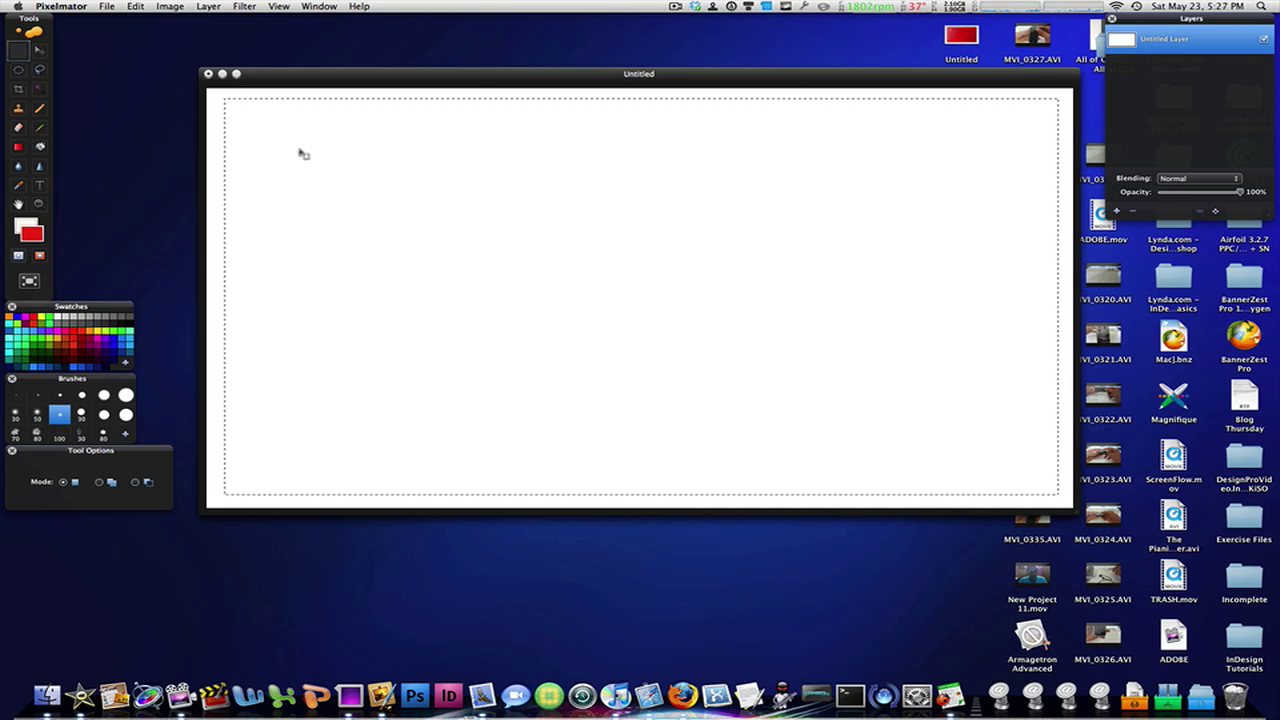
{"action": "left_click", "coordinate": [106, 6]}
{"action": "mouse_move", "coordinate": [133, 6]}
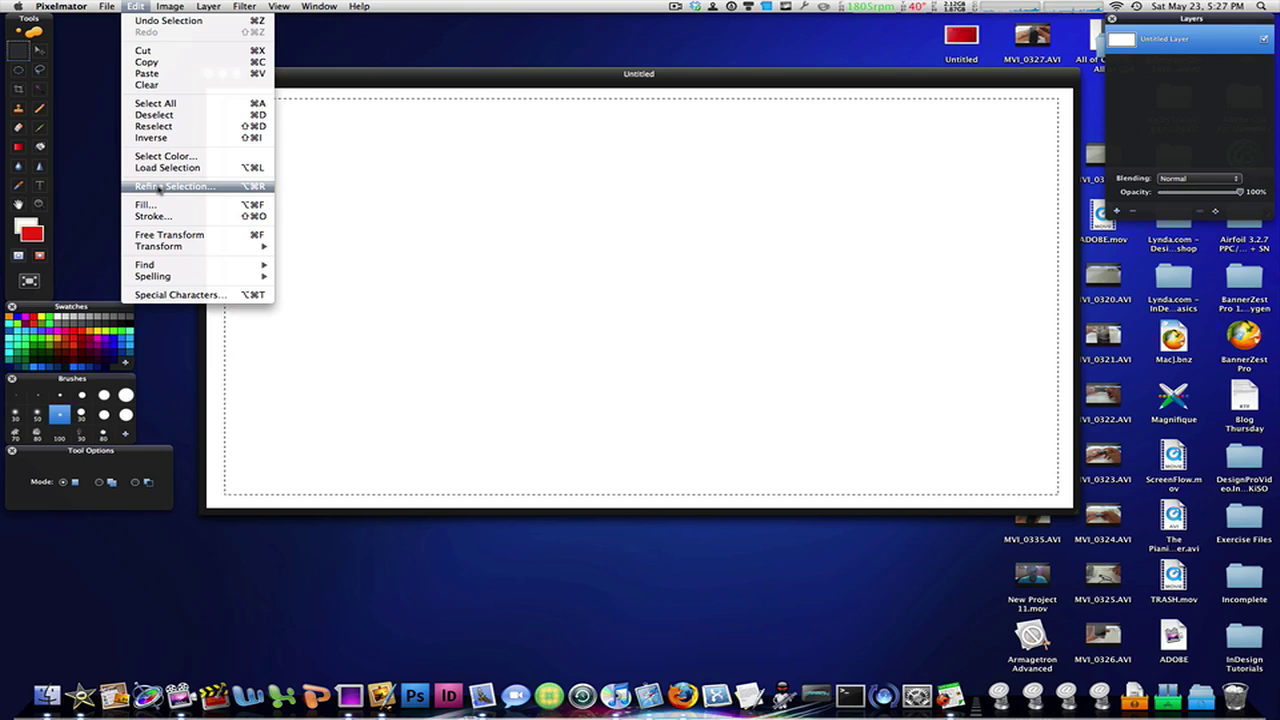
- Refine the selection with Smooth set to 33 for rounded corners
{"action": "left_click", "coordinate": [160, 188]}
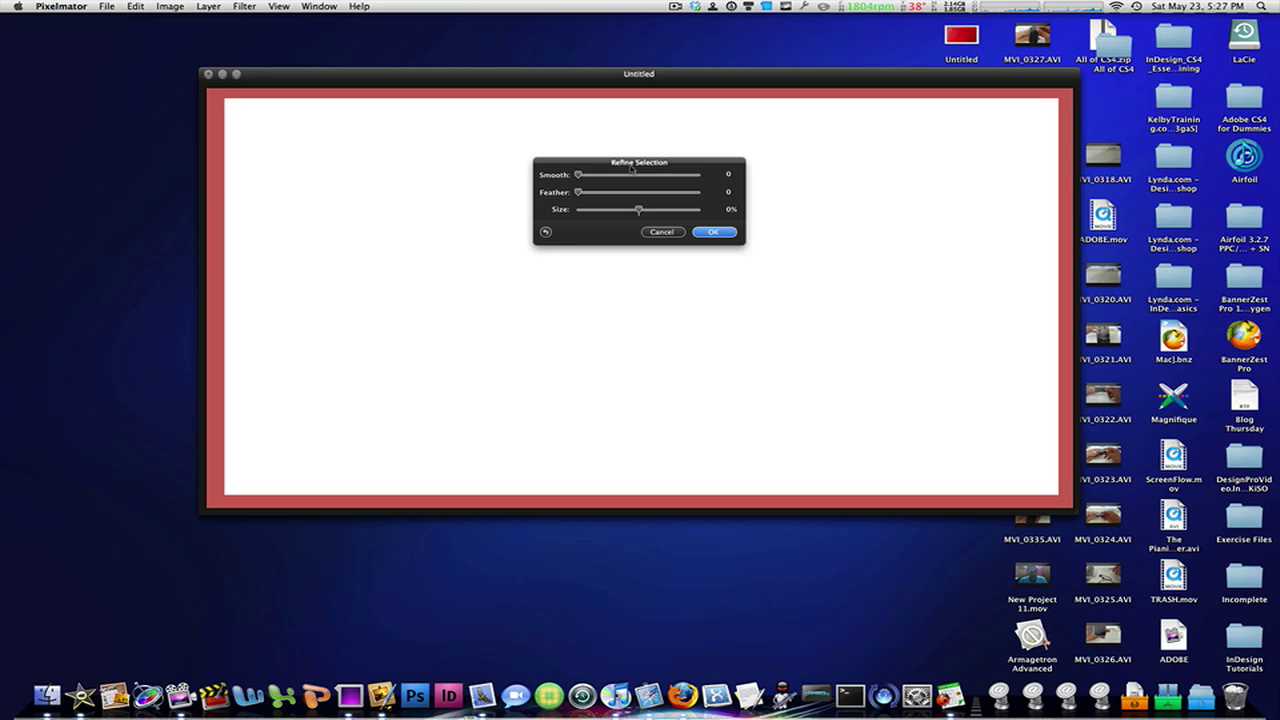
{"action": "mouse_move", "coordinate": [631, 167]}
{"action": "left_mouse_down"}
{"action": "mouse_move", "coordinate": [571, 197]}
{"action": "mouse_move", "coordinate": [577, 178]}
{"action": "mouse_move", "coordinate": [614, 179]}
{"action": "left_mouse_up"}
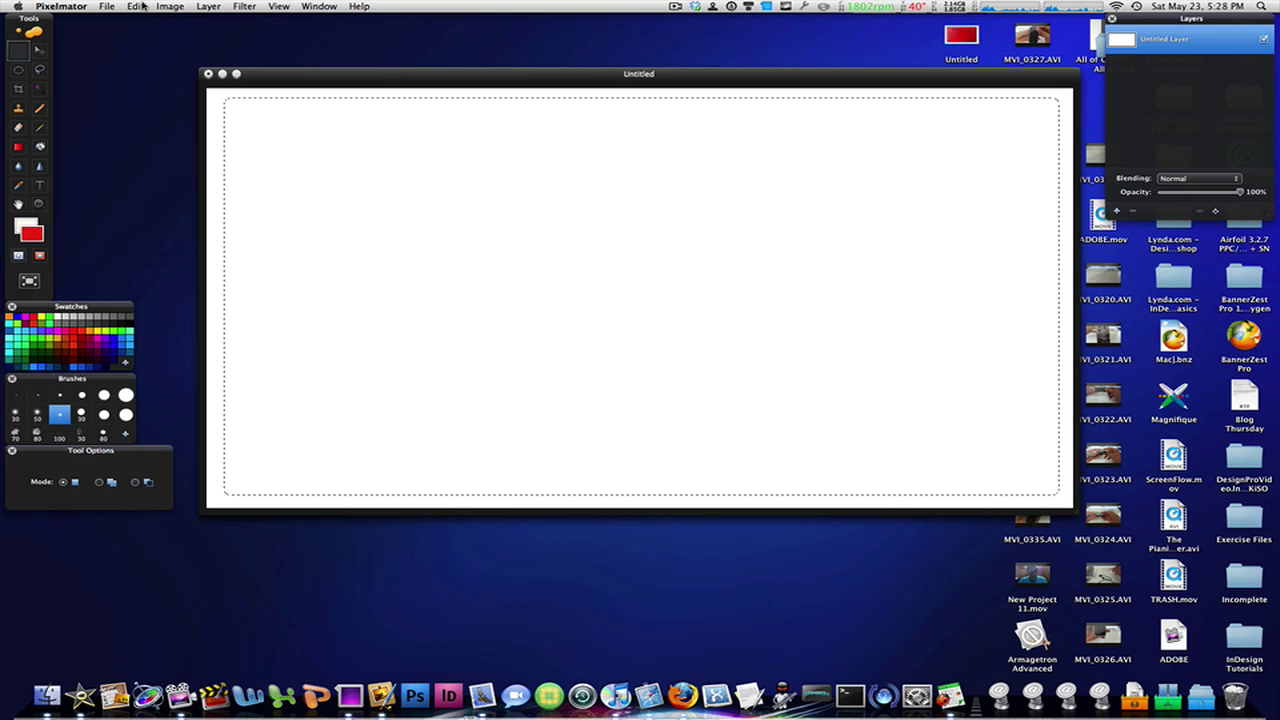
- Stroke the rounded selection with a 10-pixel black border
{"action": "left_click", "coordinate": [135, 6]}
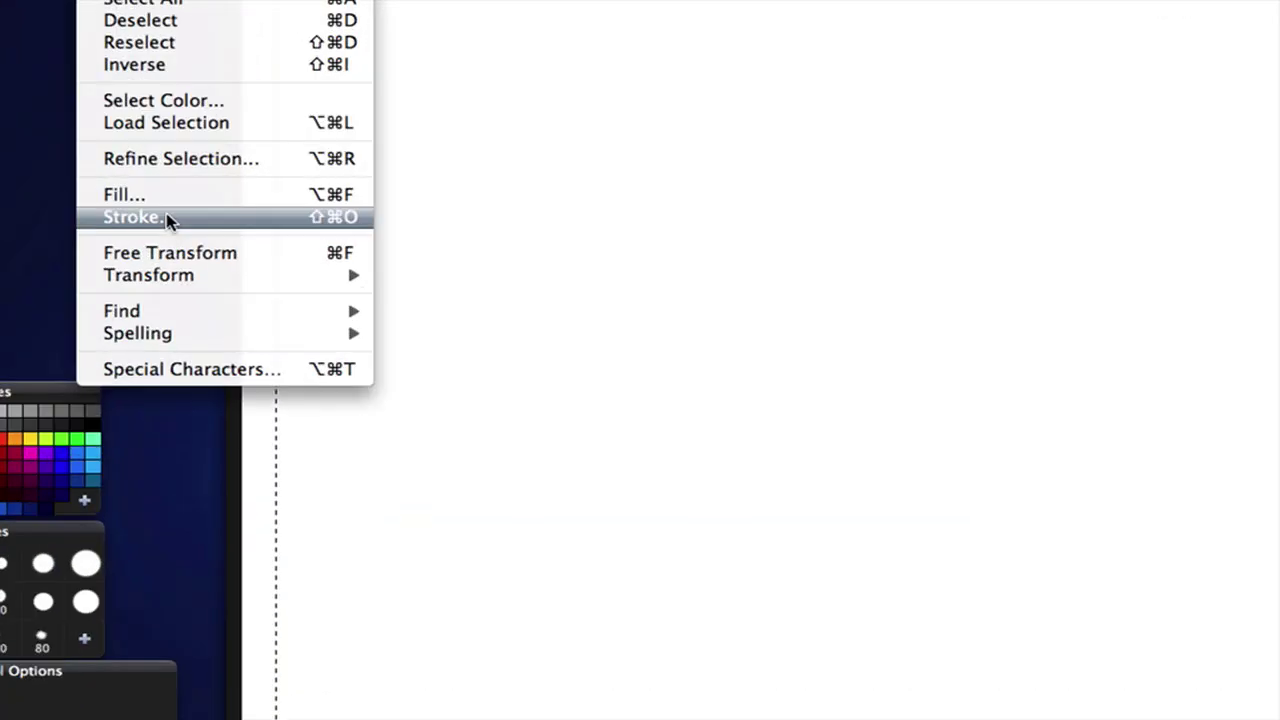
{"action": "left_click", "coordinate": [167, 218]}
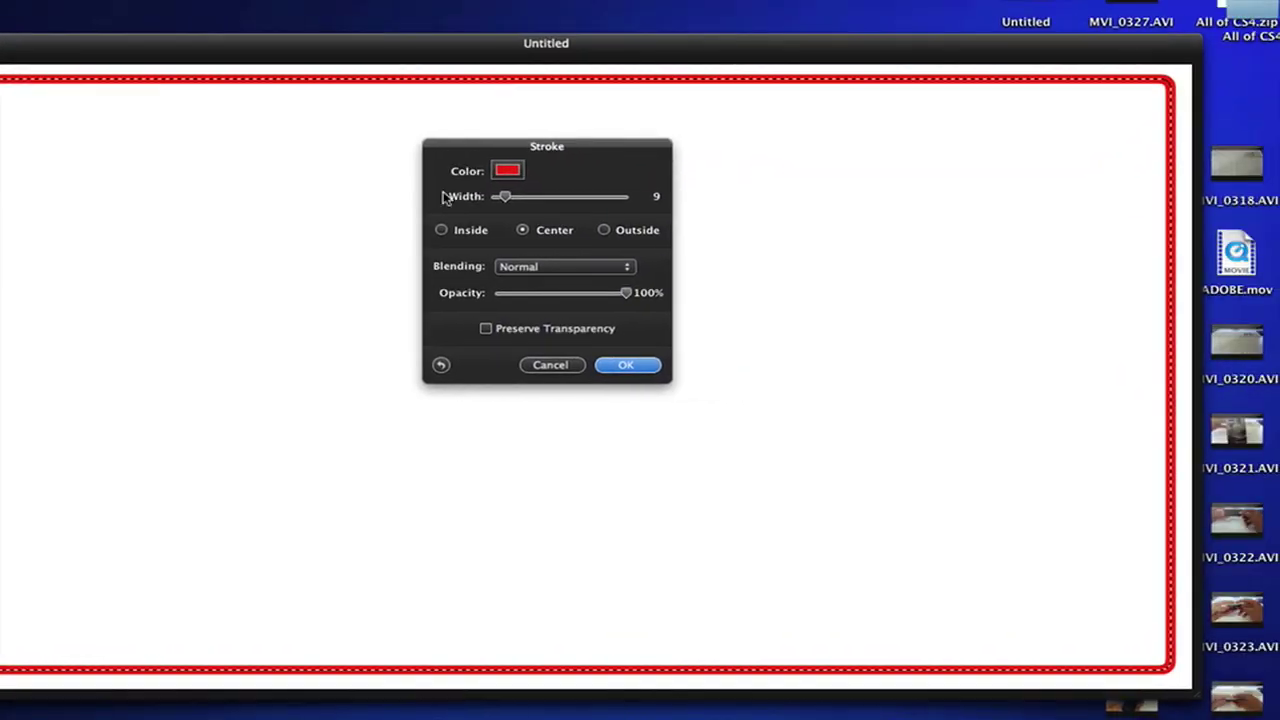
{"action": "left_click_drag", "start_coordinate": [470, 197], "coordinate": [471, 198]}
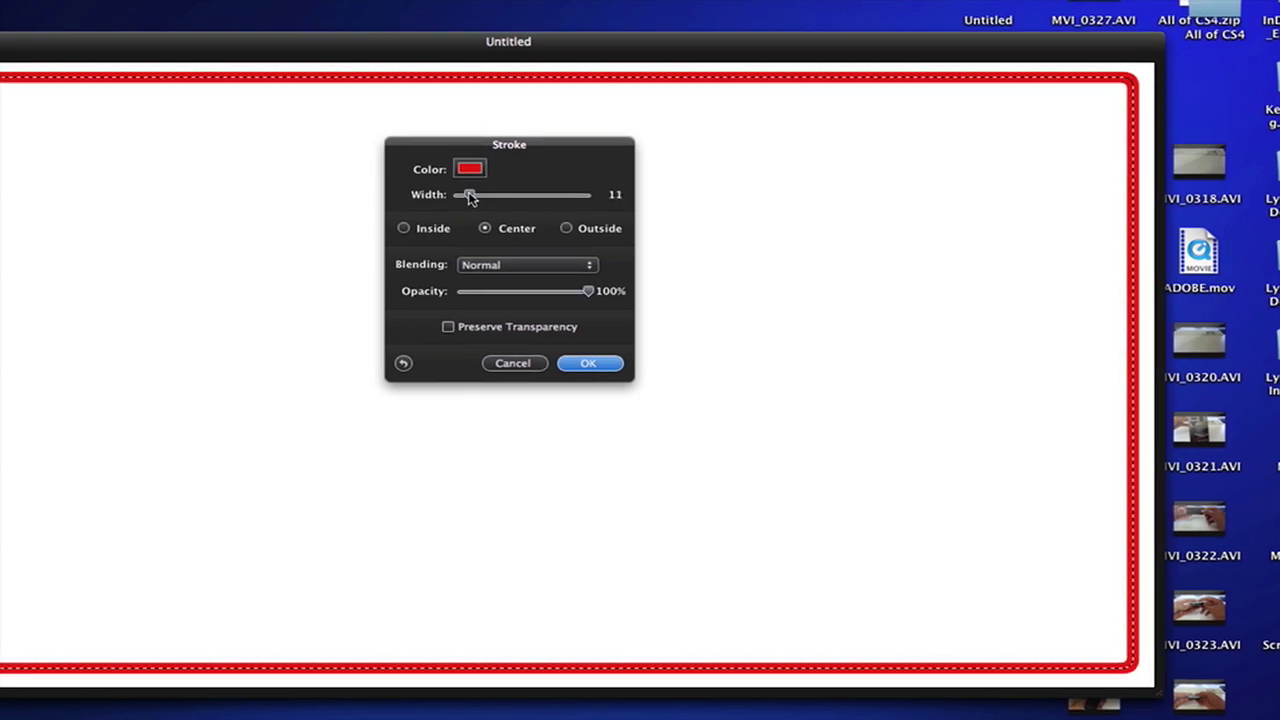
{"action": "left_click_drag", "start_coordinate": [471, 197], "coordinate": [465, 196]}
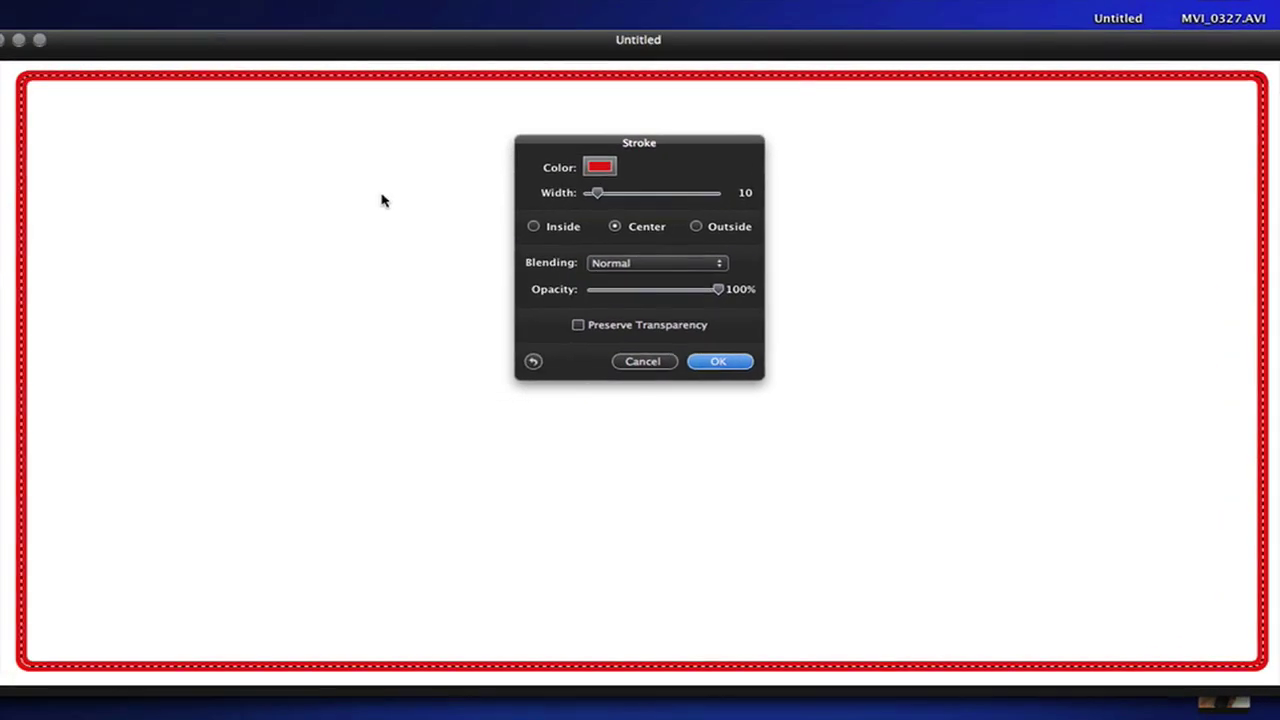
{"action": "left_click", "coordinate": [472, 183]}
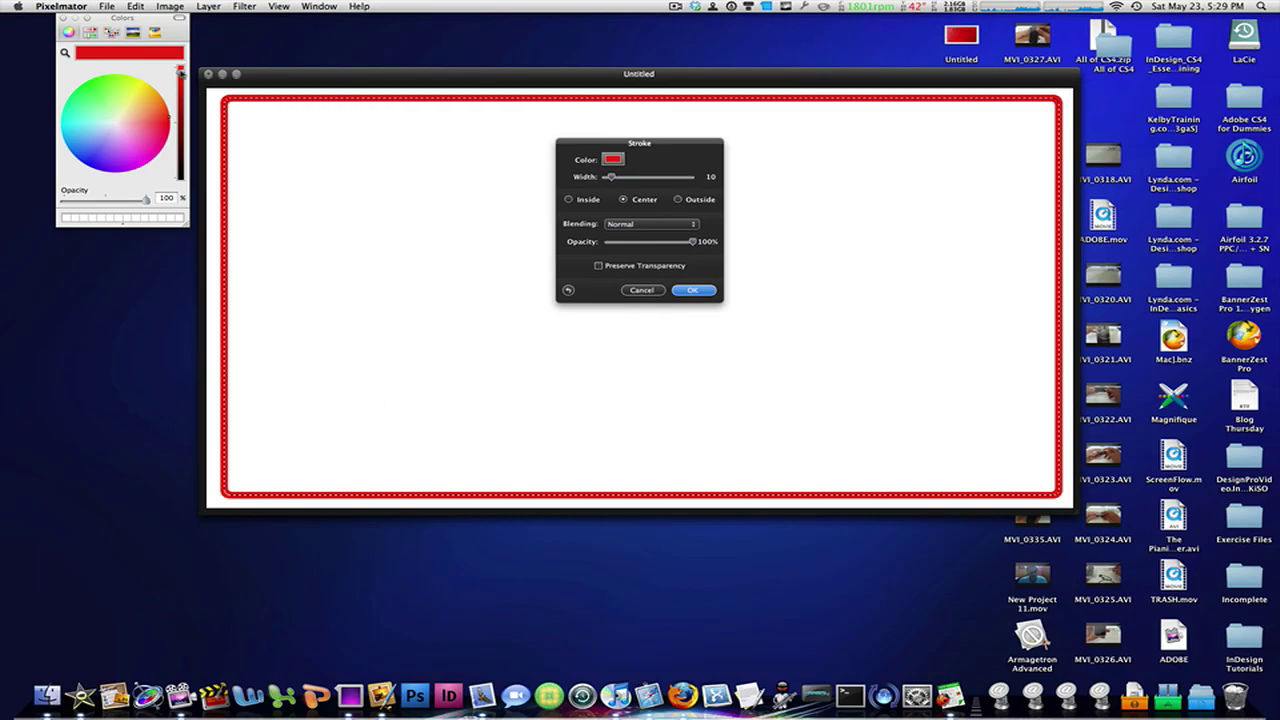
{"action": "left_click_drag", "start_coordinate": [180, 72], "coordinate": [182, 194]}
{"action": "left_click", "coordinate": [62, 18]}
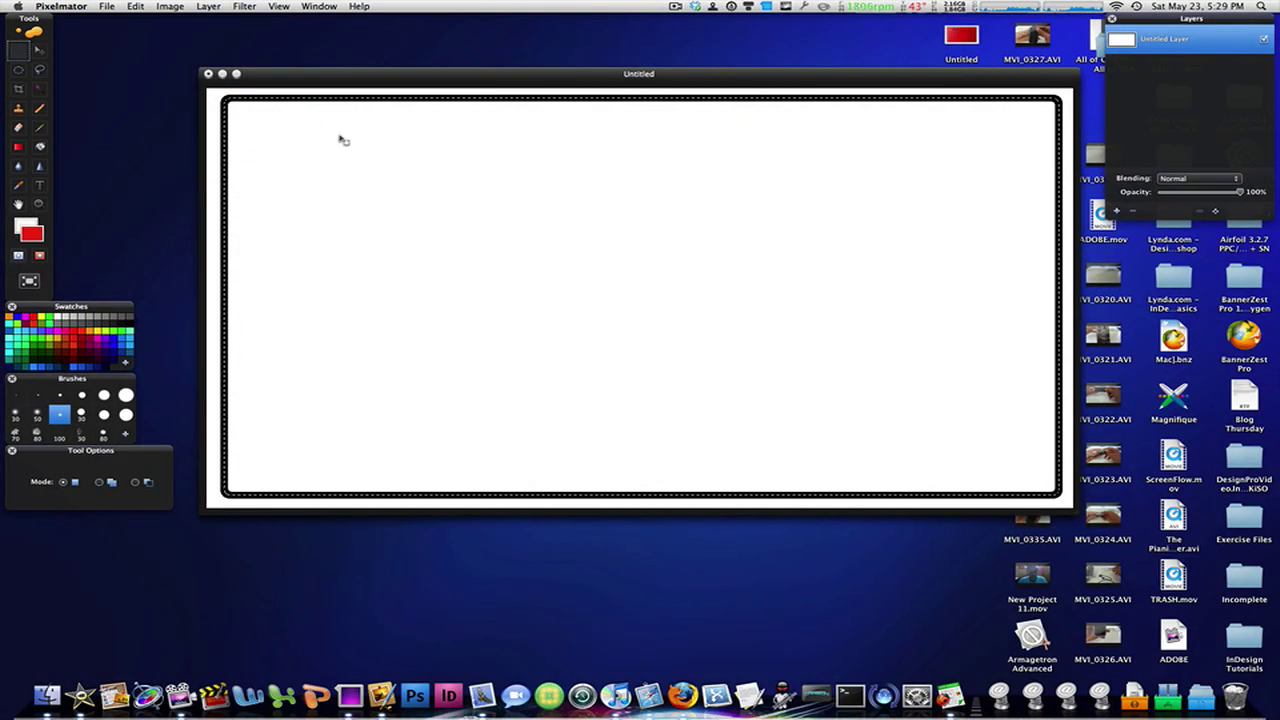
- Deselect, try an orange paint-bucket fill inside the banner, and undo it
{"action": "key", "text": "super+d"}
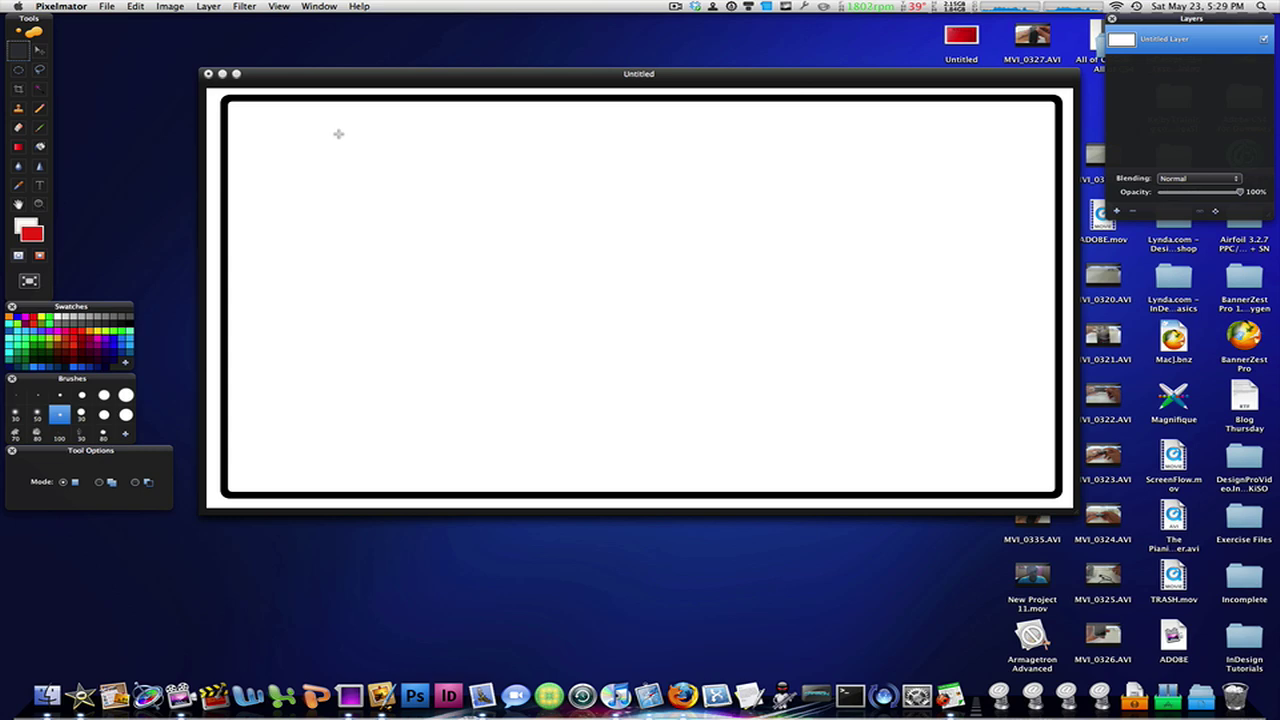
{"action": "key", "text": "n"}
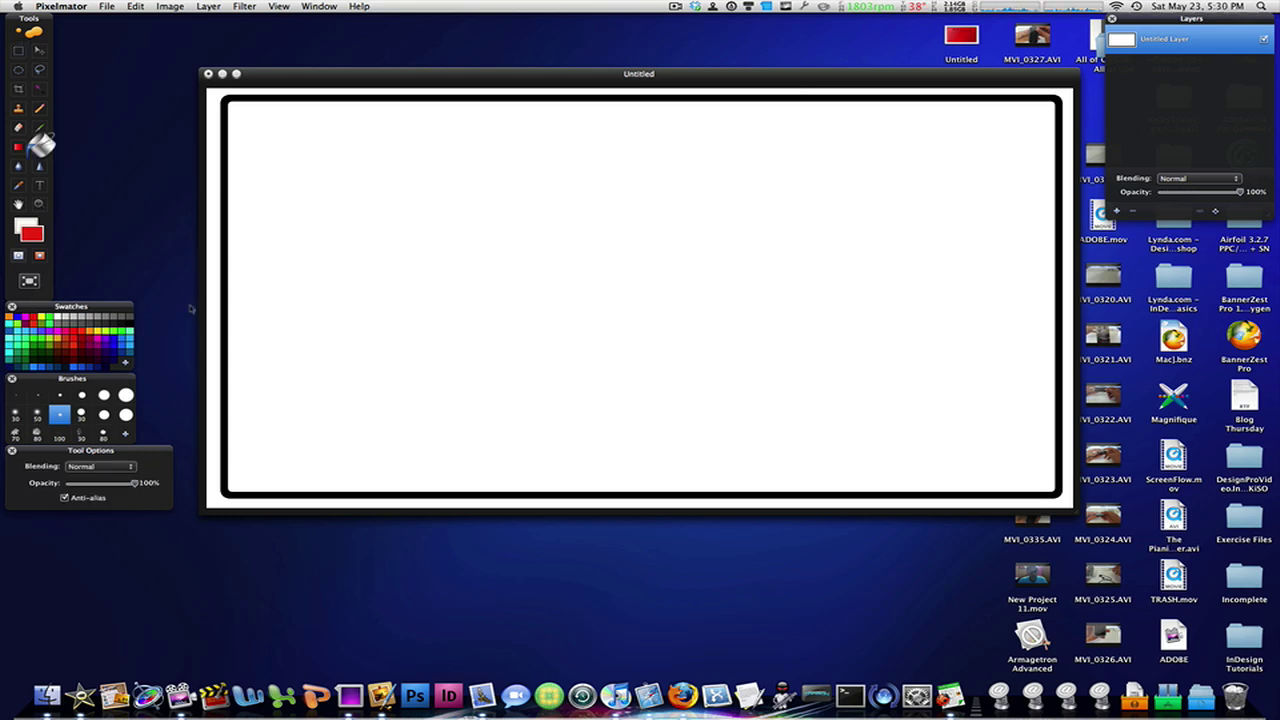
{"action": "left_click", "coordinate": [60, 336]}
{"action": "left_click", "coordinate": [578, 229]}
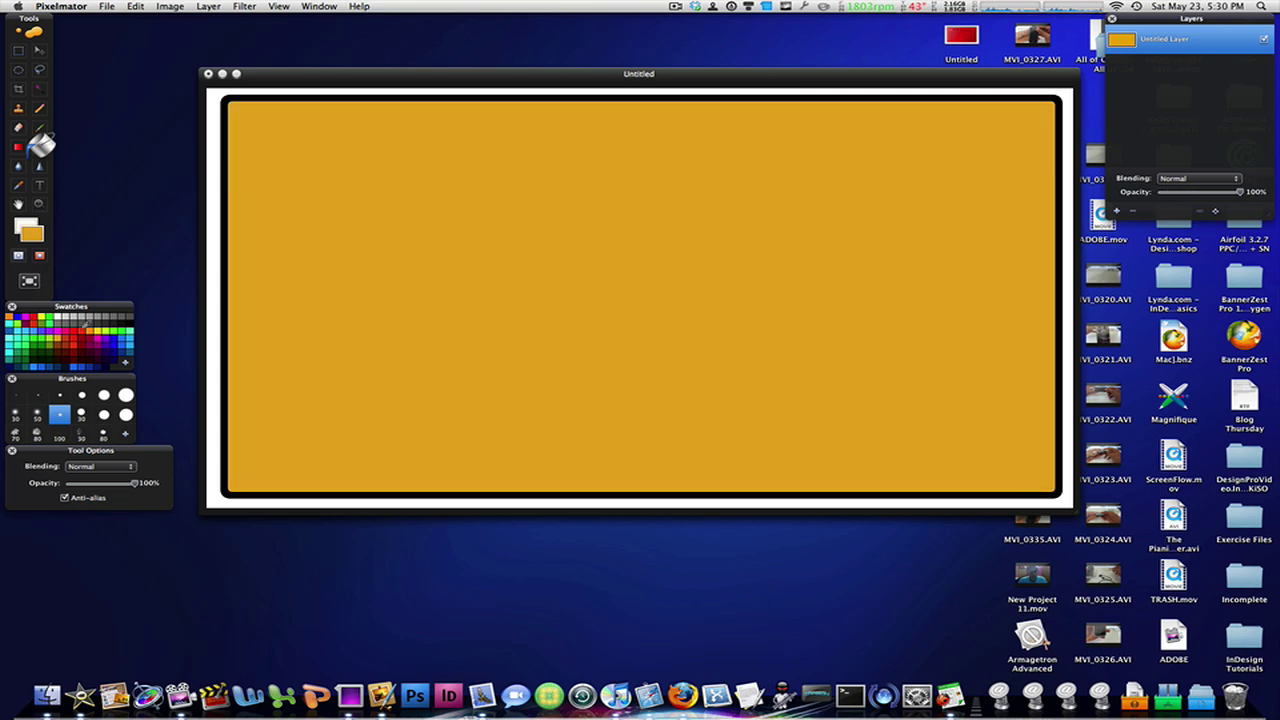
{"action": "key", "text": "super+z"}
- Try a flat red fill inside the banner and undo it
{"action": "left_click", "coordinate": [80, 326]}
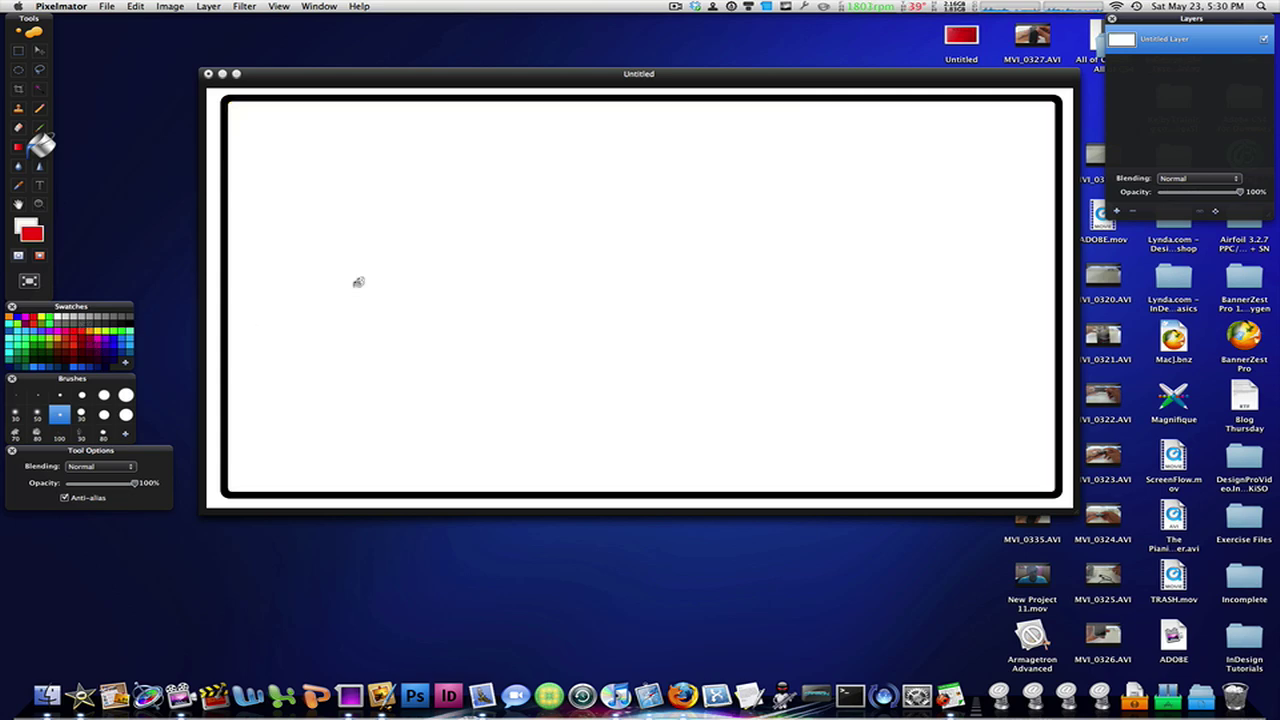
{"action": "left_click", "coordinate": [670, 285]}
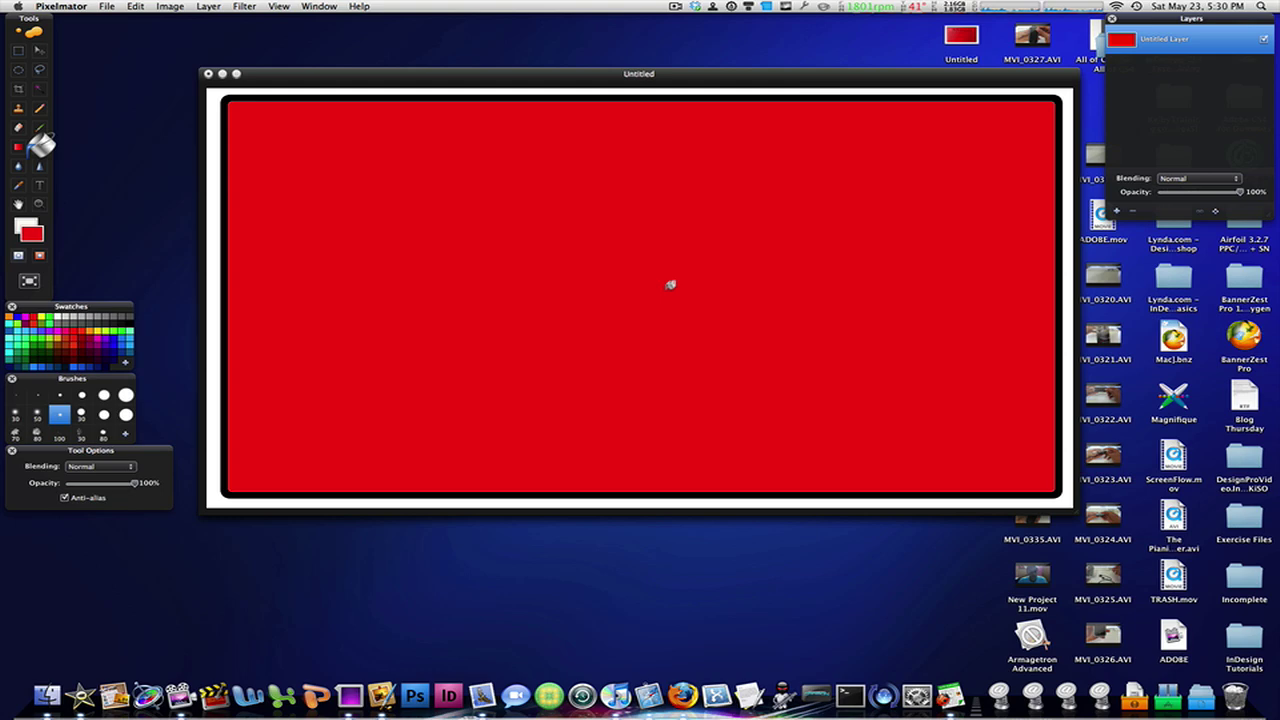
{"action": "left_click", "coordinate": [18, 149]}
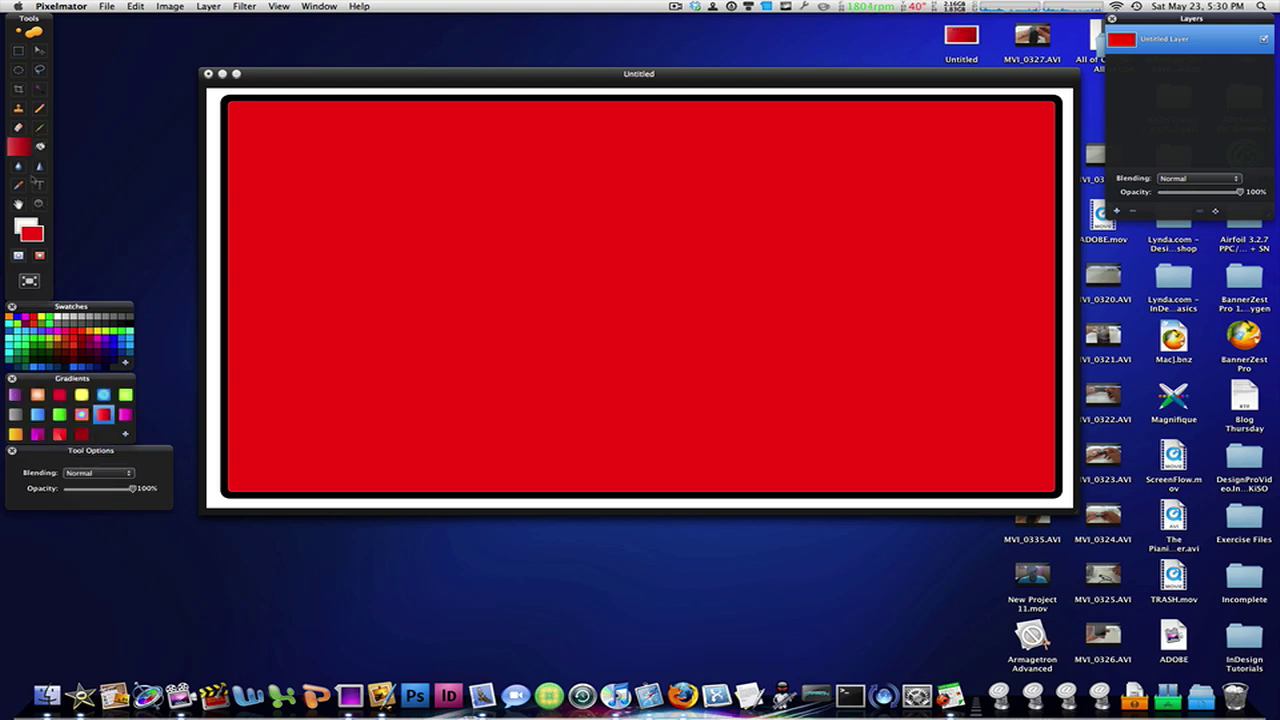
{"action": "key", "text": "super+z"}
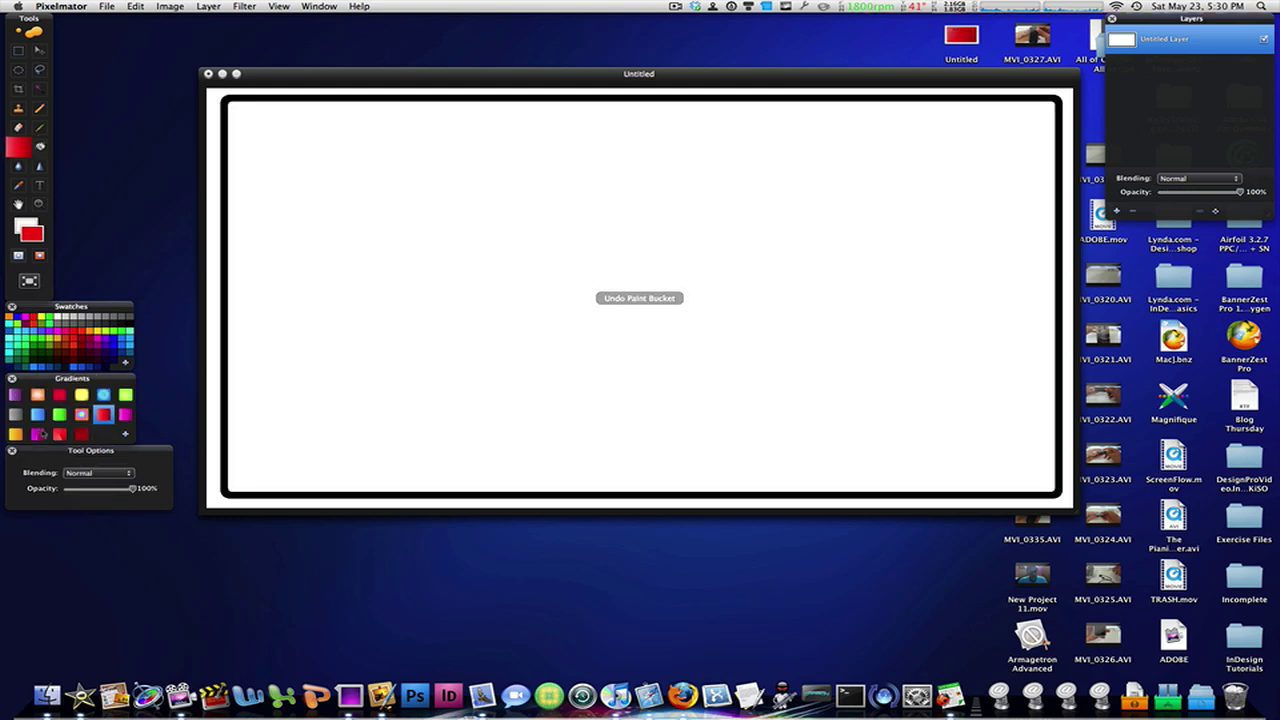
- Apply a red radial gradient across the banner, then undo it
{"action": "left_click", "coordinate": [59, 394]}
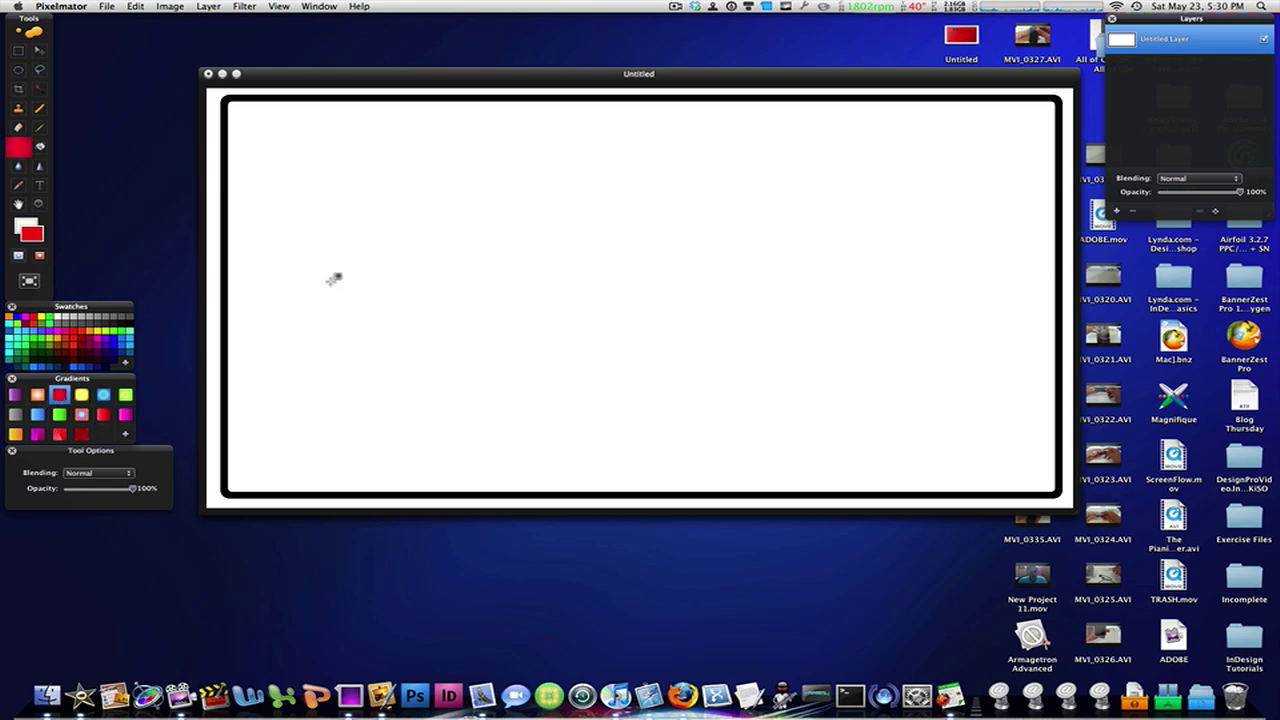
{"action": "left_click_drag", "start_coordinate": [280, 132], "coordinate": [1020, 443]}
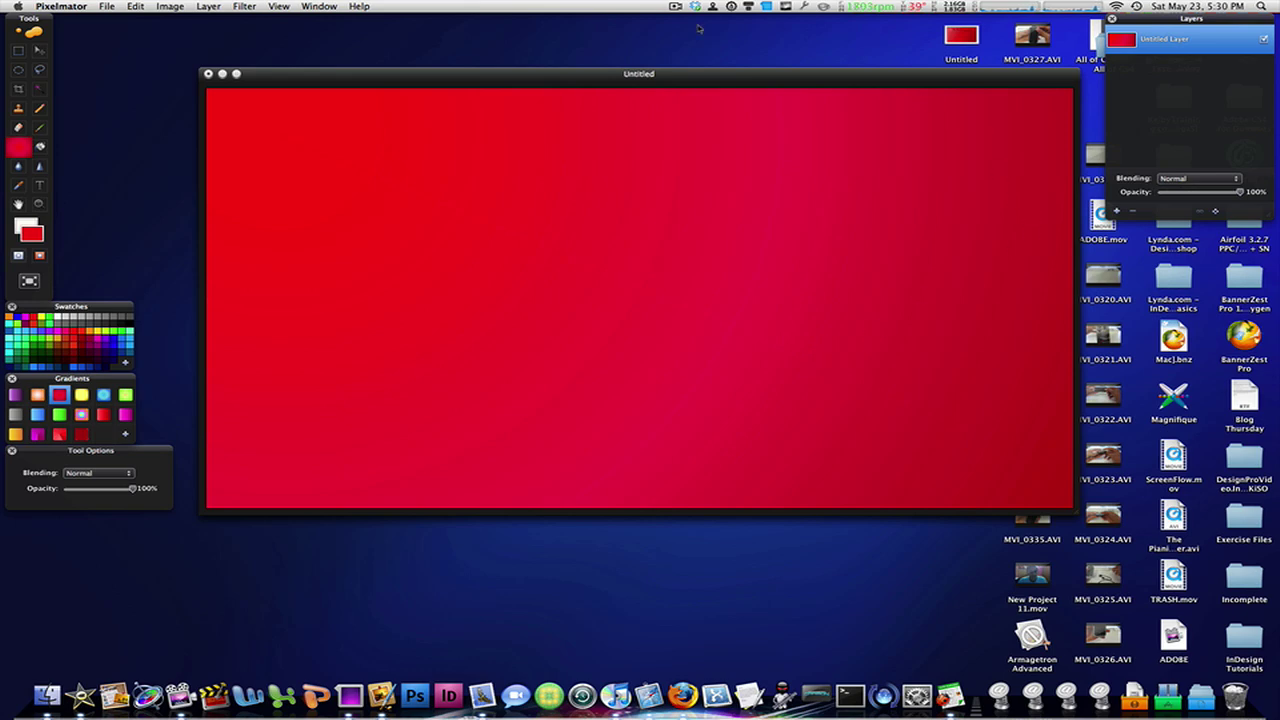
{"action": "key", "text": "super+z"}
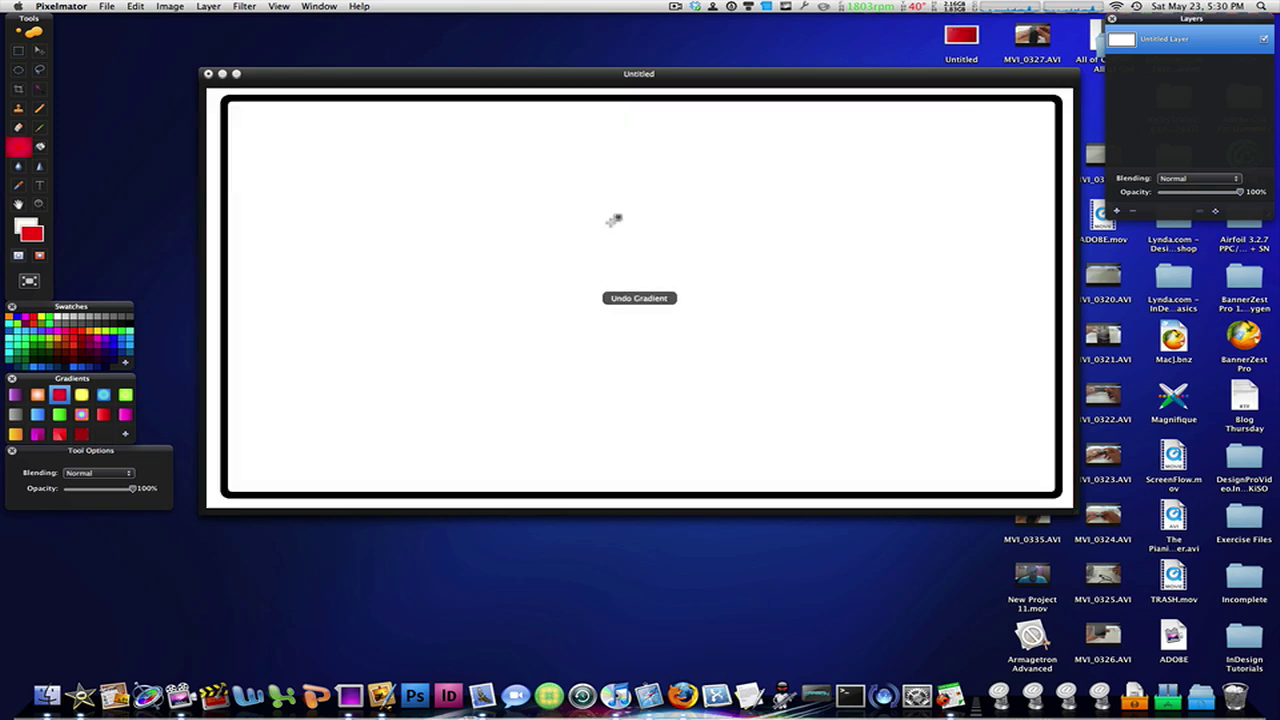
{"action": "key", "text": "m"}
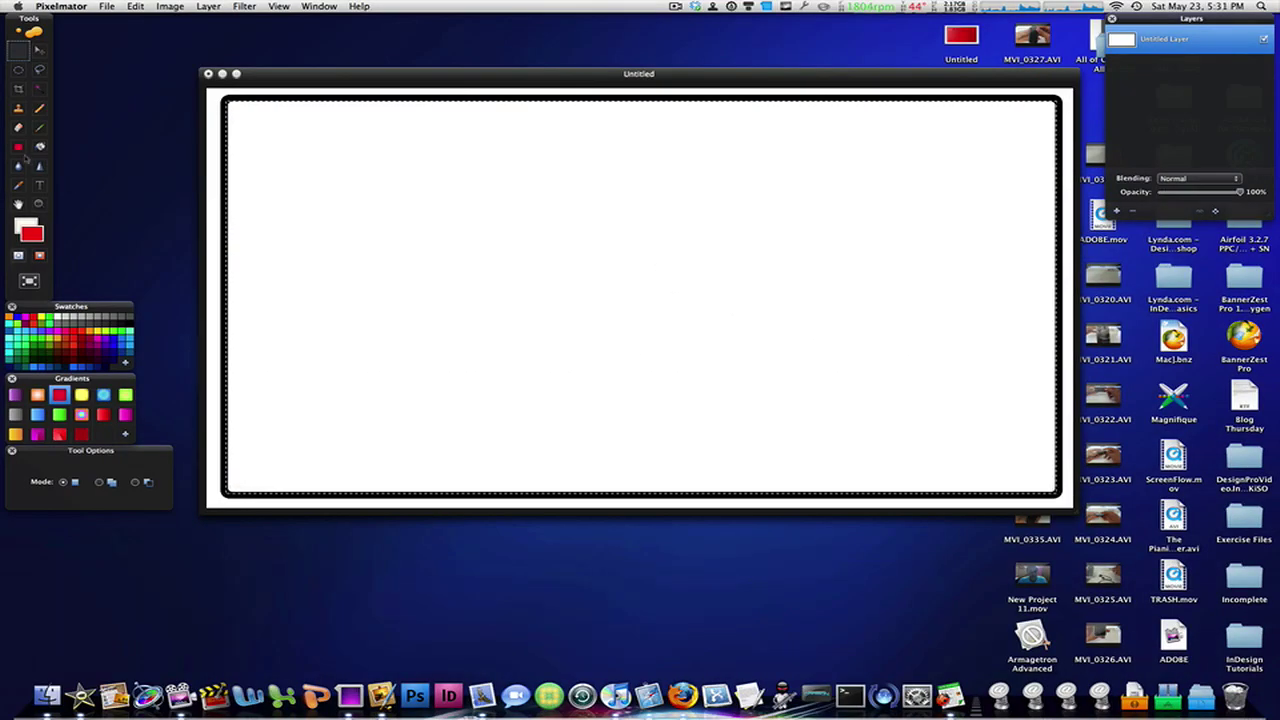
{"action": "left_click", "coordinate": [18, 146]}
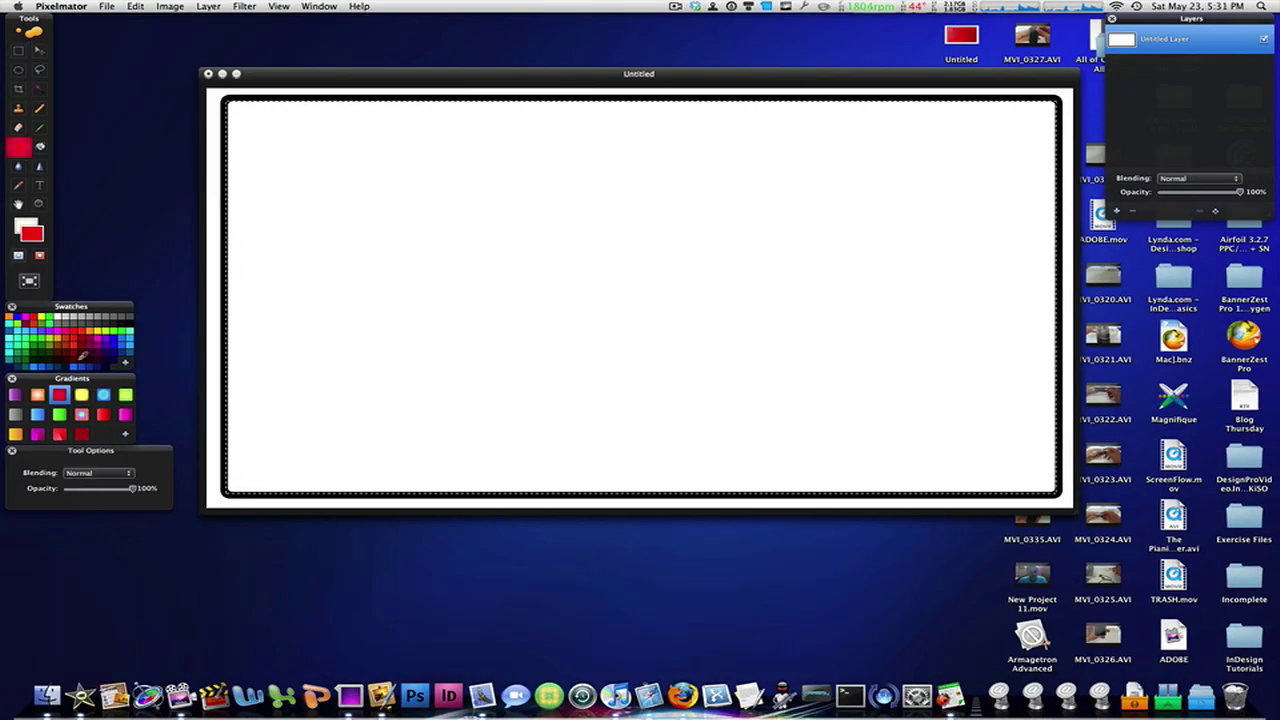
{"action": "left_click", "coordinate": [103, 414]}
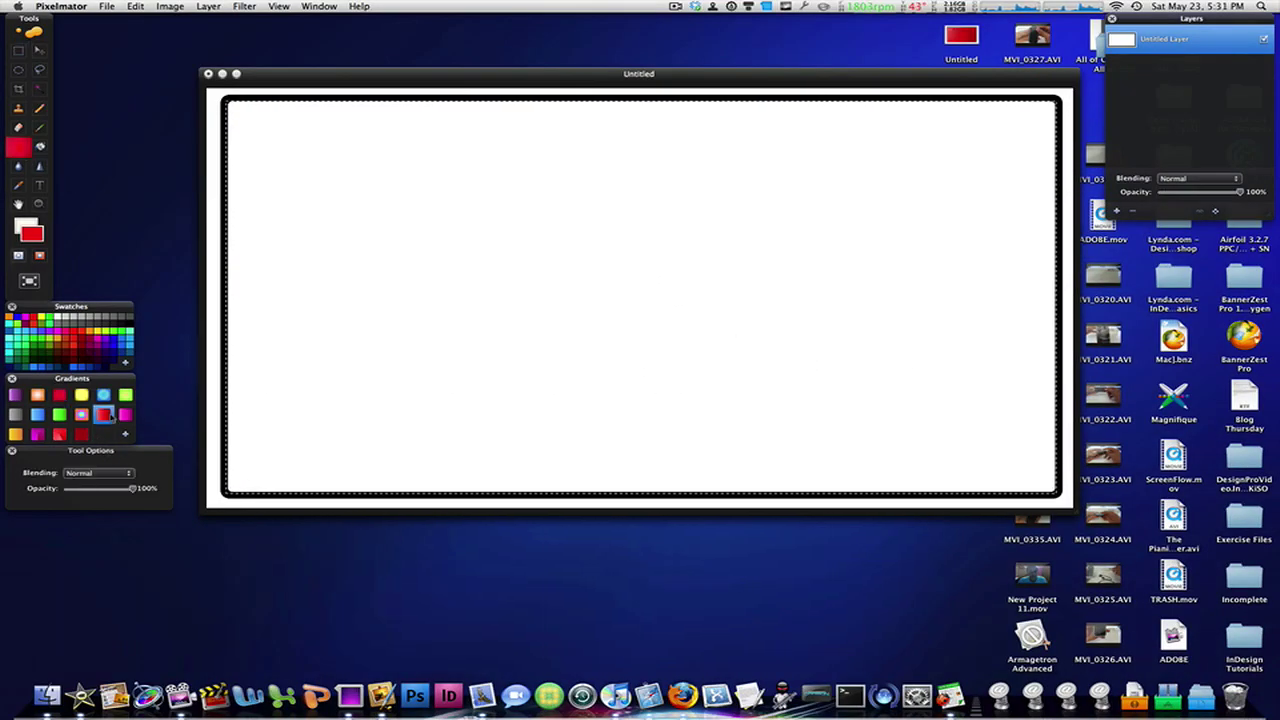
{"action": "left_click_drag", "start_coordinate": [242, 118], "coordinate": [1055, 486]}
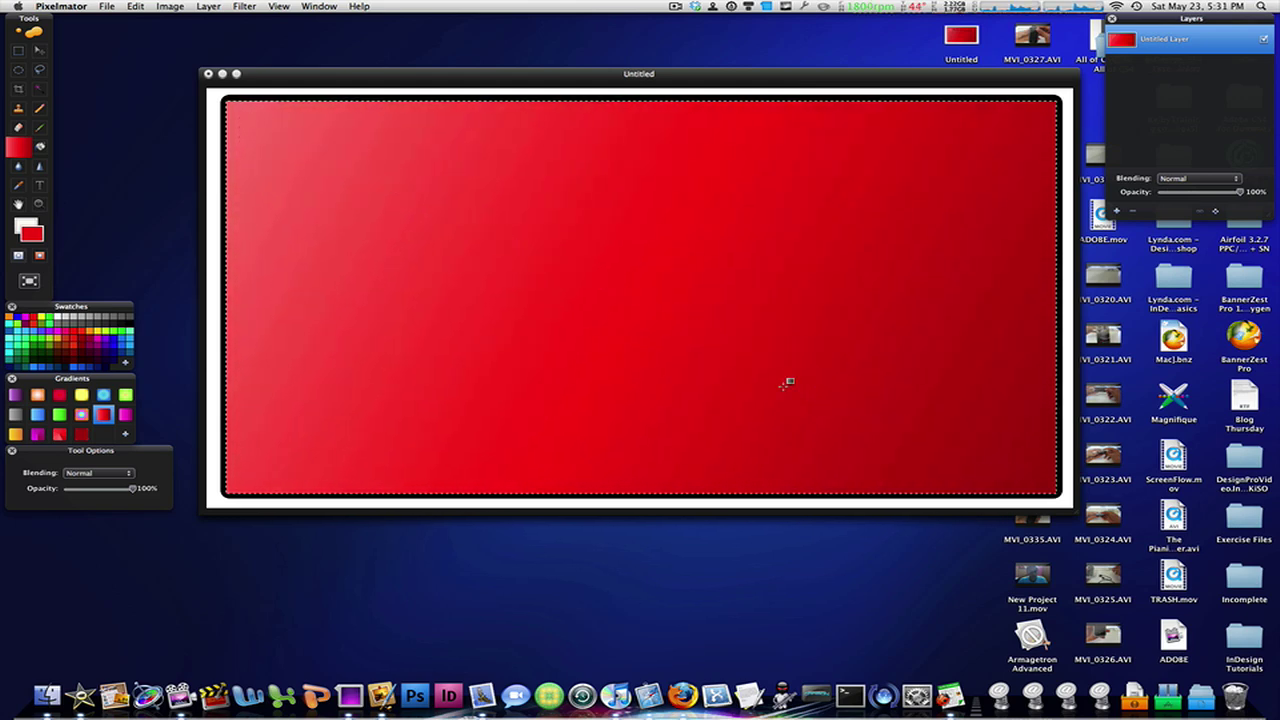
{"action": "key", "text": "super+d"}
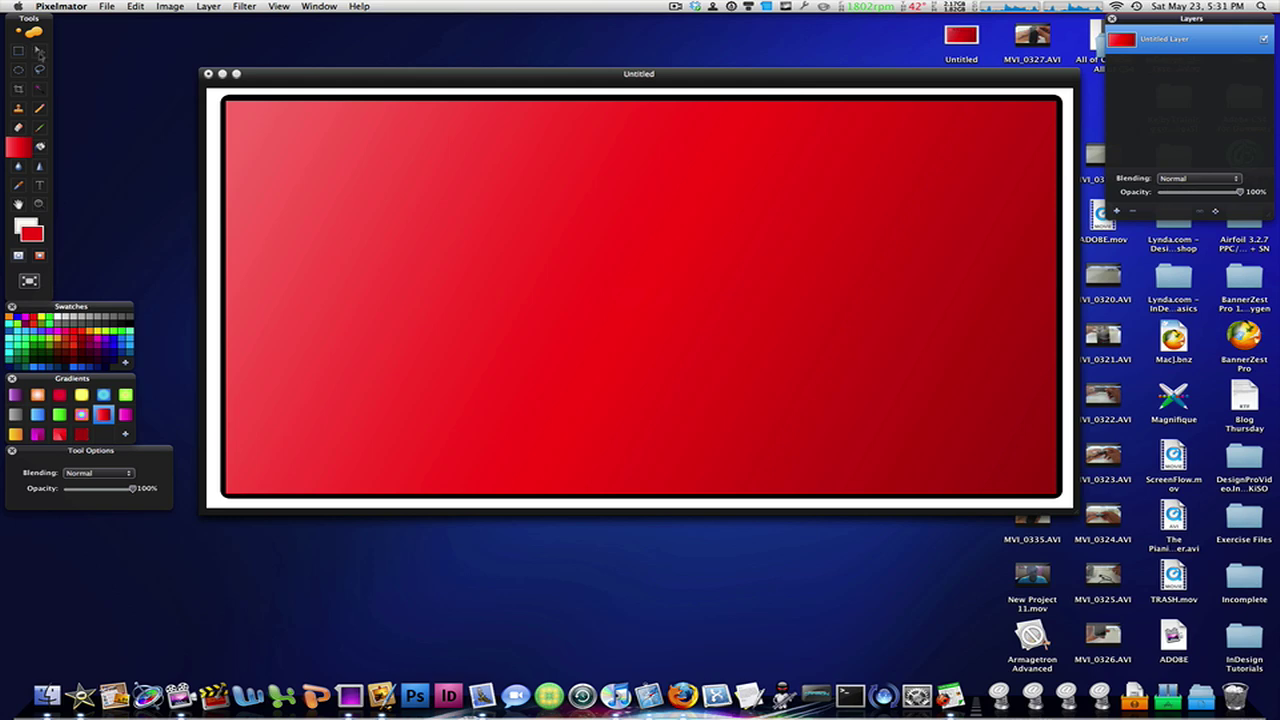
{"action": "left_click", "coordinate": [38, 50]}
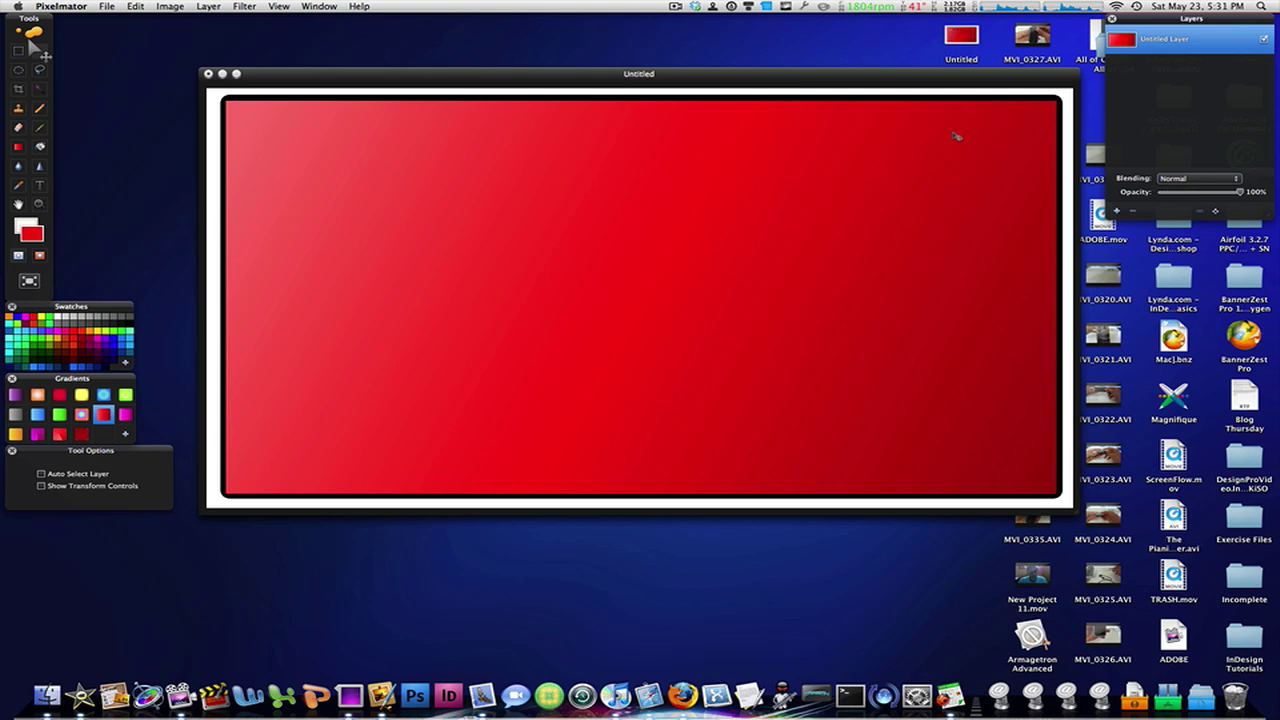
{"action": "key", "text": "super+z"}
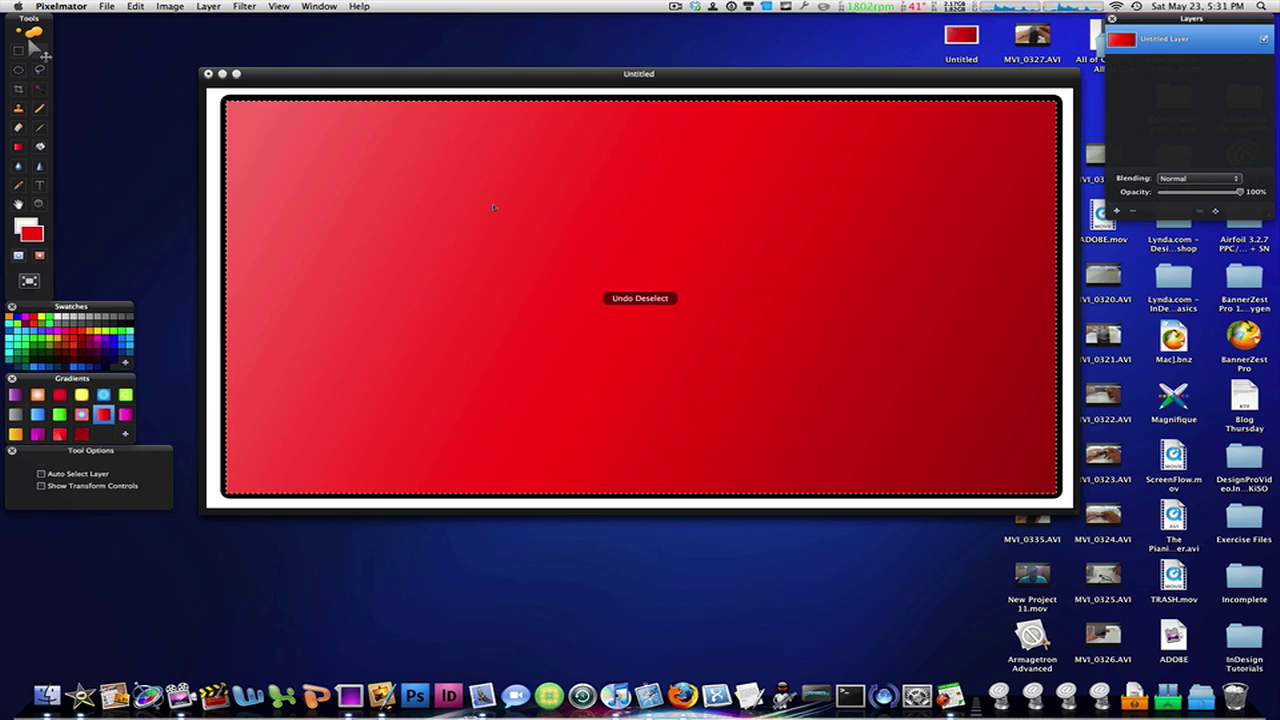
{"action": "key", "text": "super+z"}
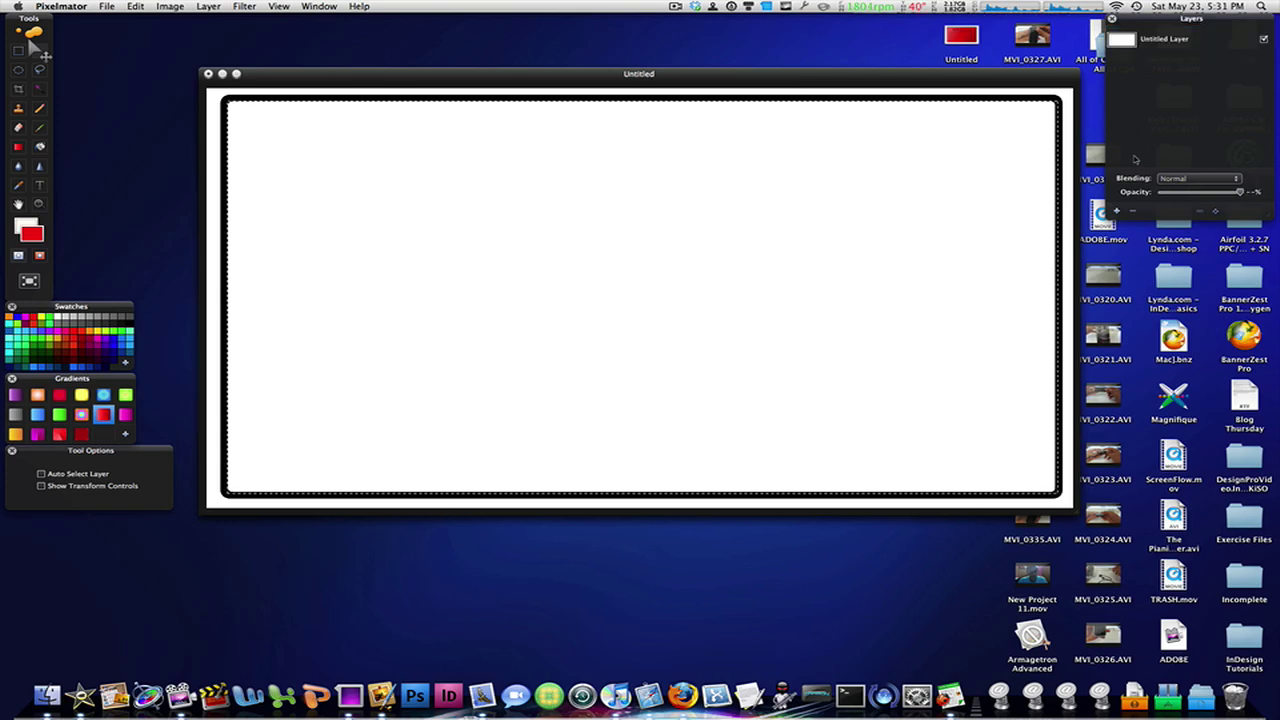
- On a new layer, select inside the black border and fill it with a diagonal red gradient
{"action": "left_click", "coordinate": [1116, 211]}
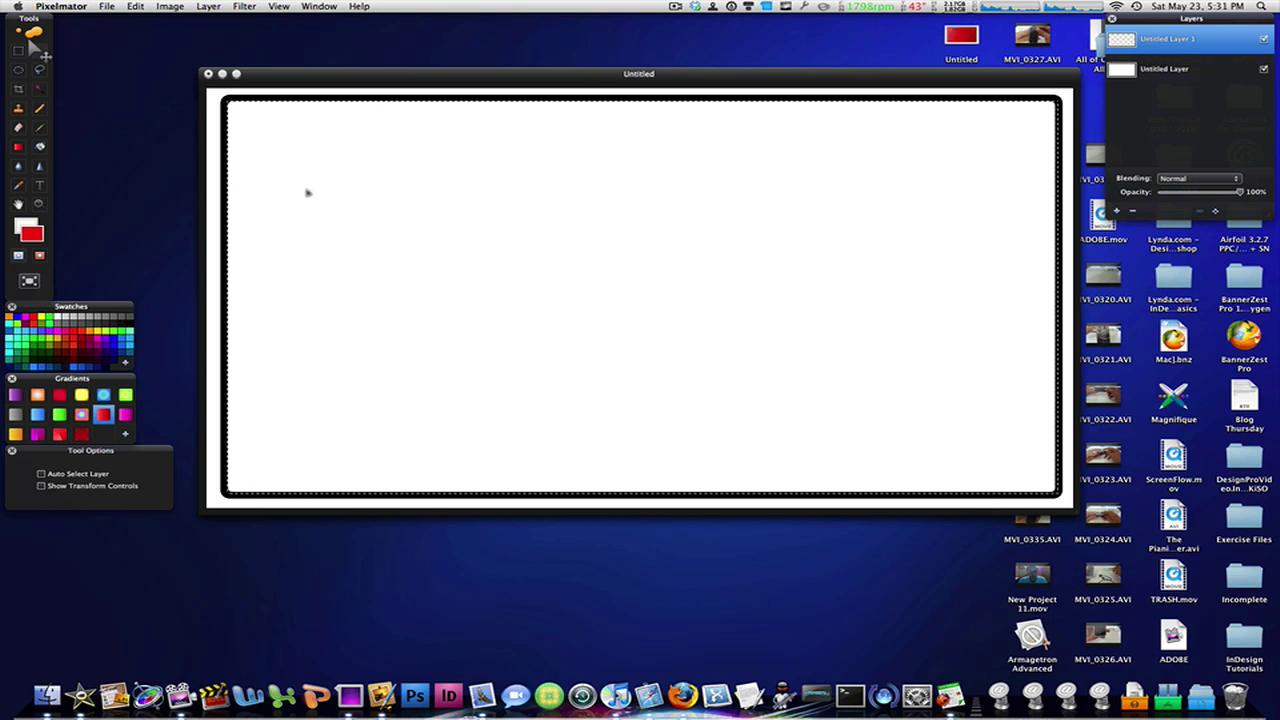
{"action": "left_click", "coordinate": [18, 50]}
{"action": "left_click", "coordinate": [258, 124]}
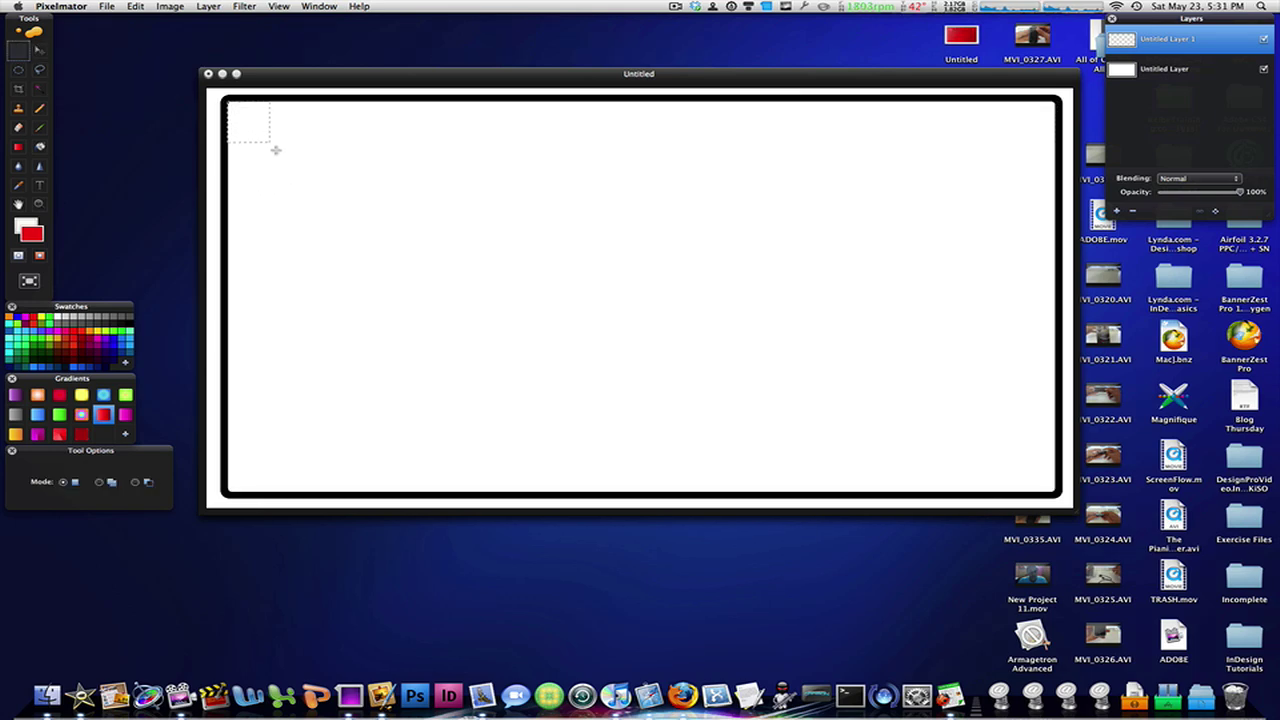
{"action": "left_click_drag", "start_coordinate": [276, 150], "coordinate": [1010, 476]}
{"action": "left_click", "coordinate": [18, 146]}
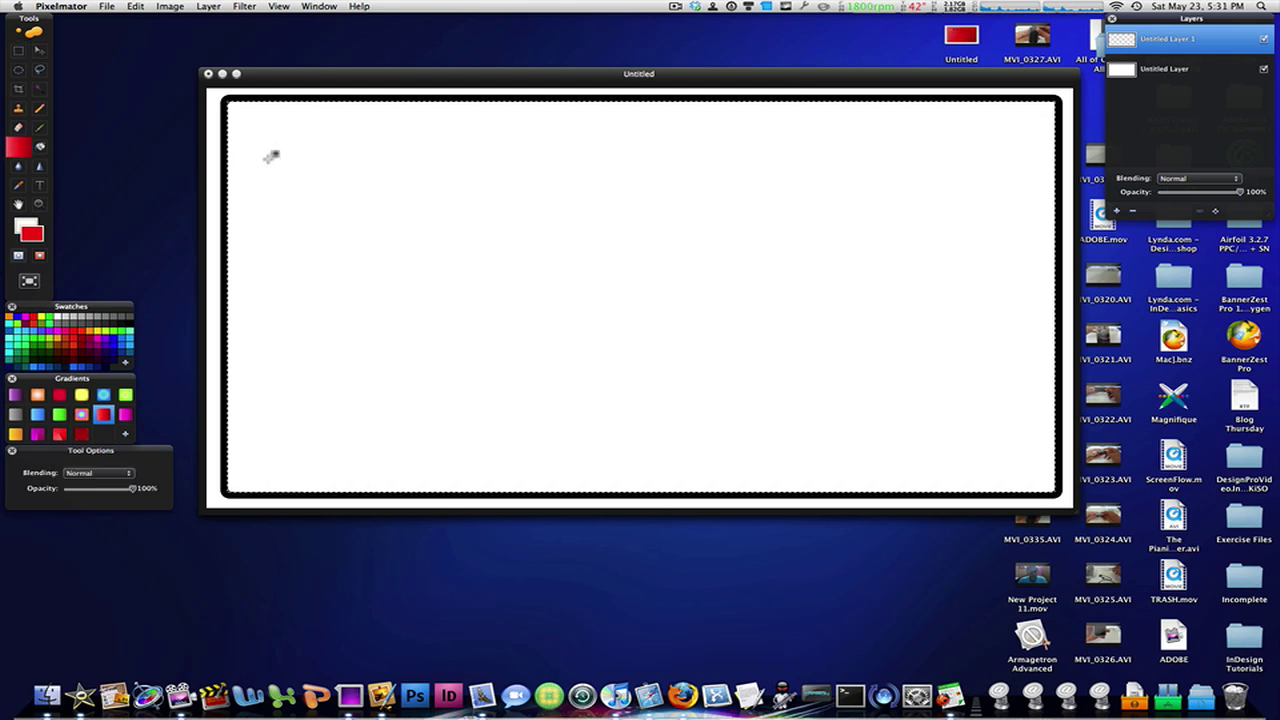
{"action": "left_click_drag", "start_coordinate": [236, 110], "coordinate": [1045, 480]}
{"action": "key", "text": "super+d"}
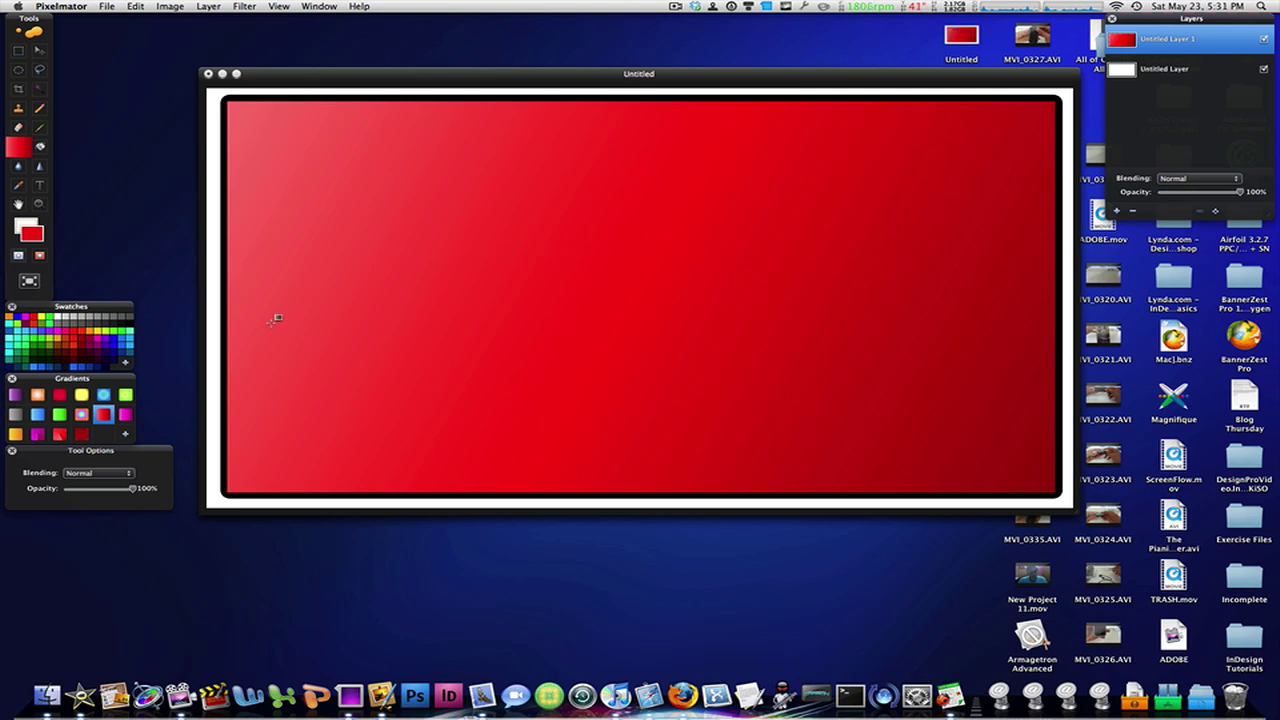
{"action": "left_click", "coordinate": [40, 185]}
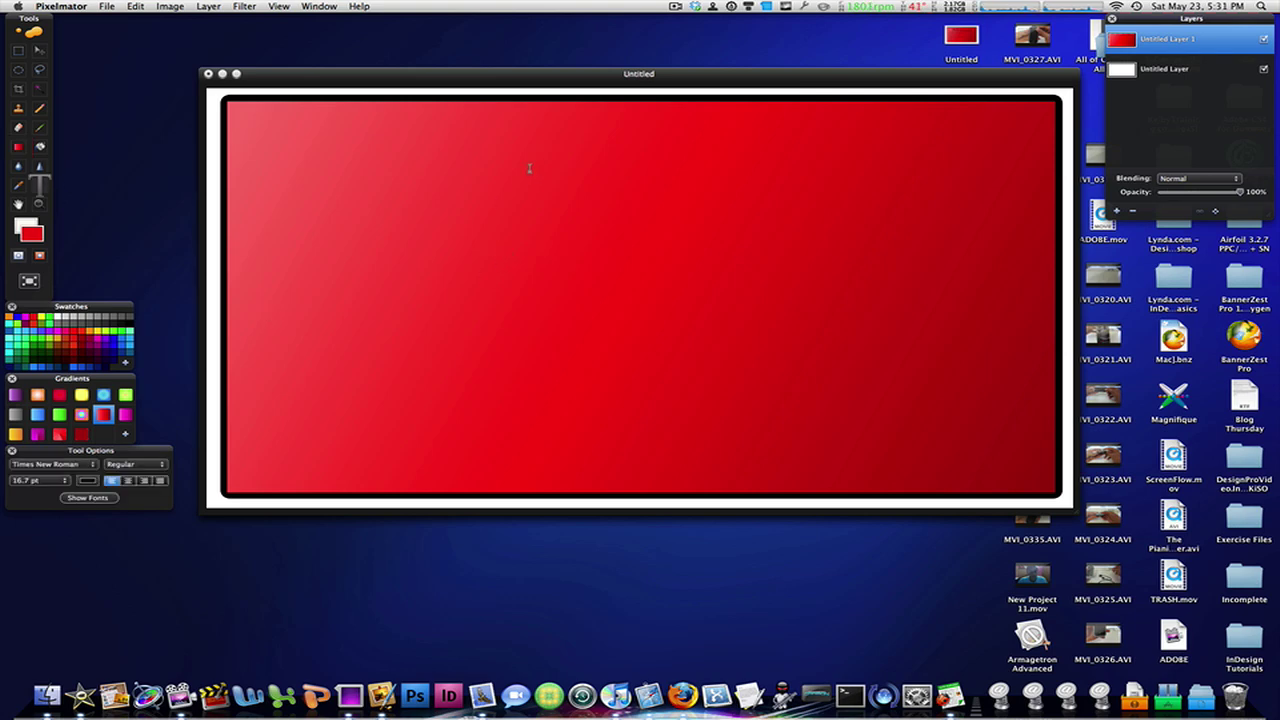
- Add a 'MacBoyProductions' text layer near the top of the banner
{"action": "left_click", "coordinate": [594, 165]}
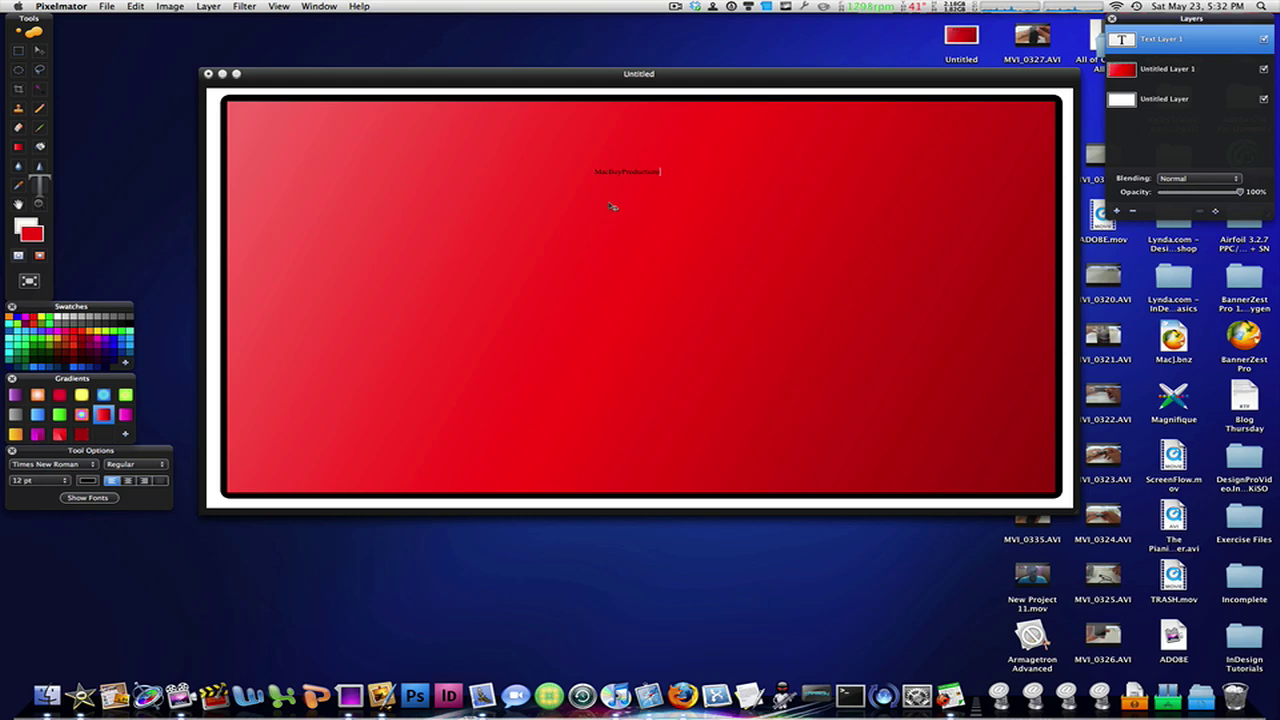
{"action": "key", "text": "Escape"}
{"action": "key", "text": "v"}
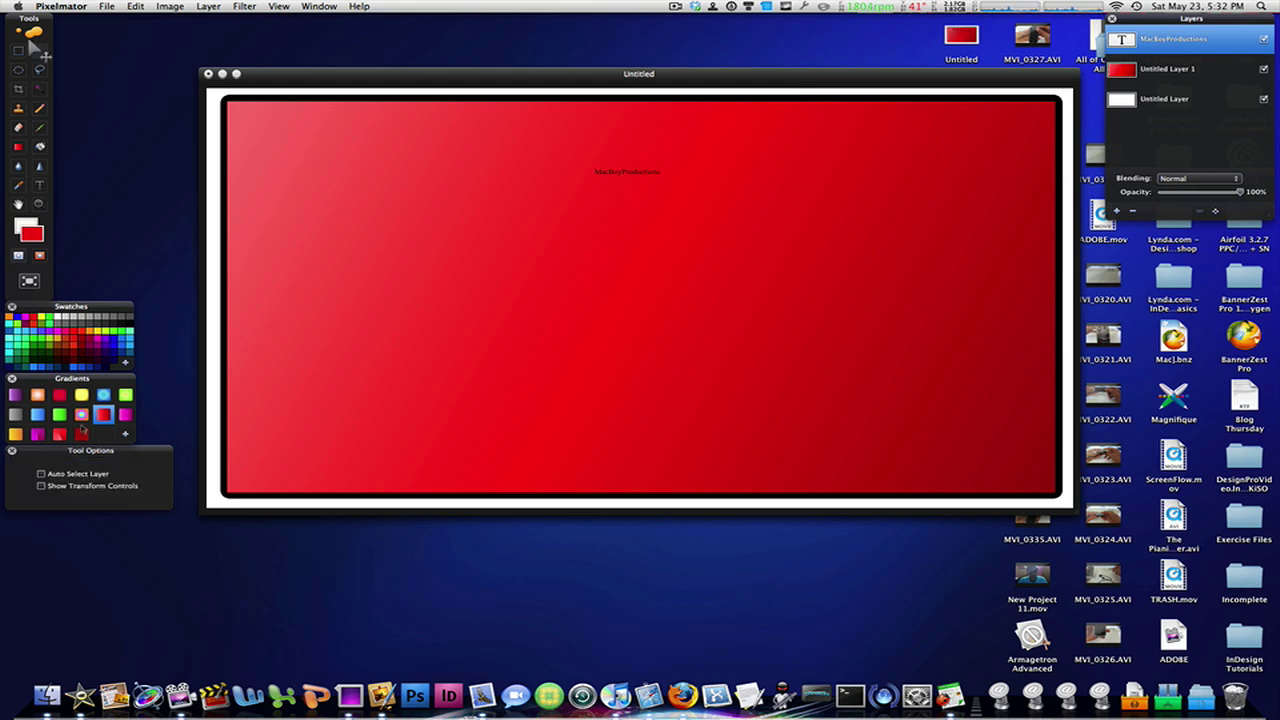
{"action": "key", "text": "t"}
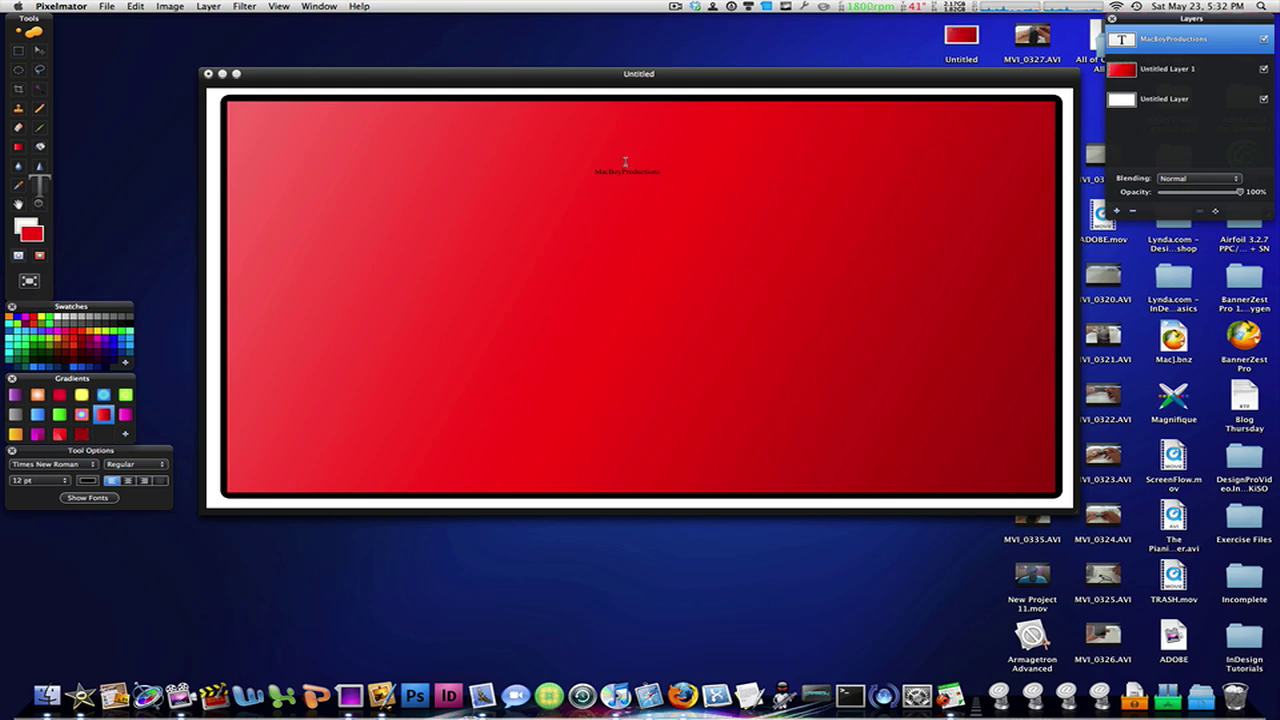
- Set the title text to 72 pt STSong
{"action": "double_click", "coordinate": [623, 170]}
{"action": "left_click", "coordinate": [45, 480]}
{"action": "left_click", "coordinate": [50, 558]}
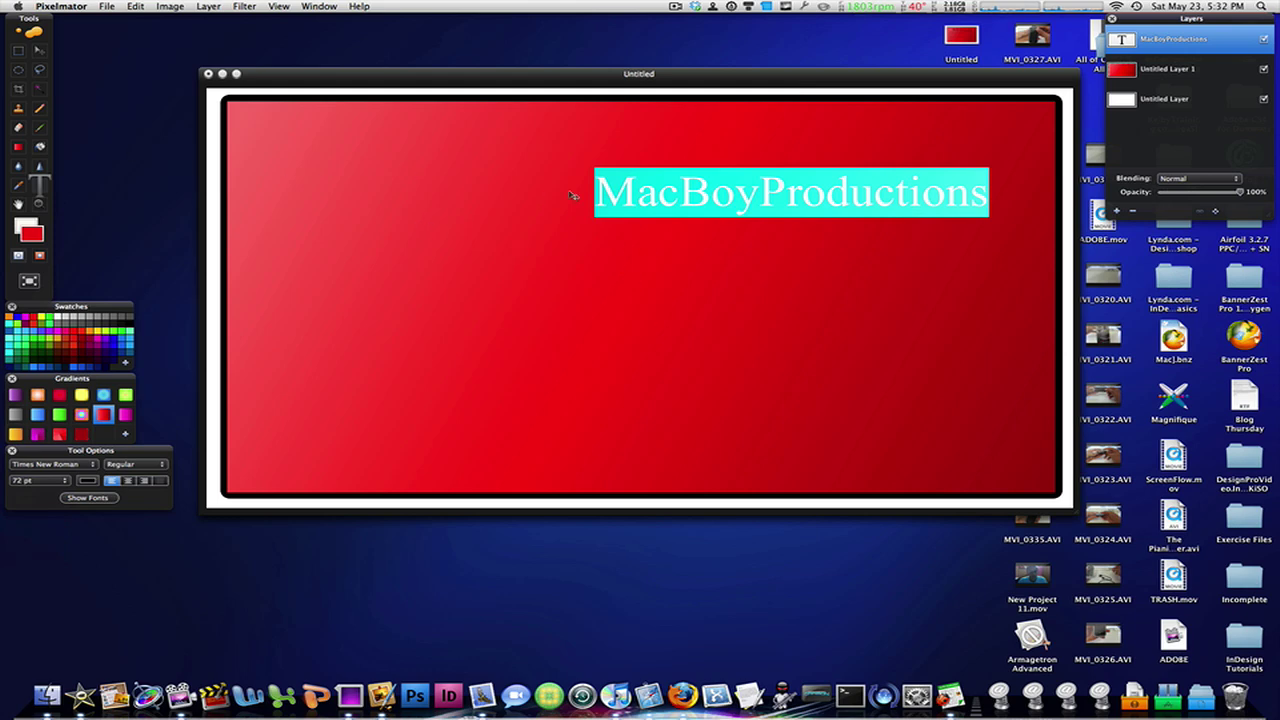
{"action": "left_click", "coordinate": [45, 468]}
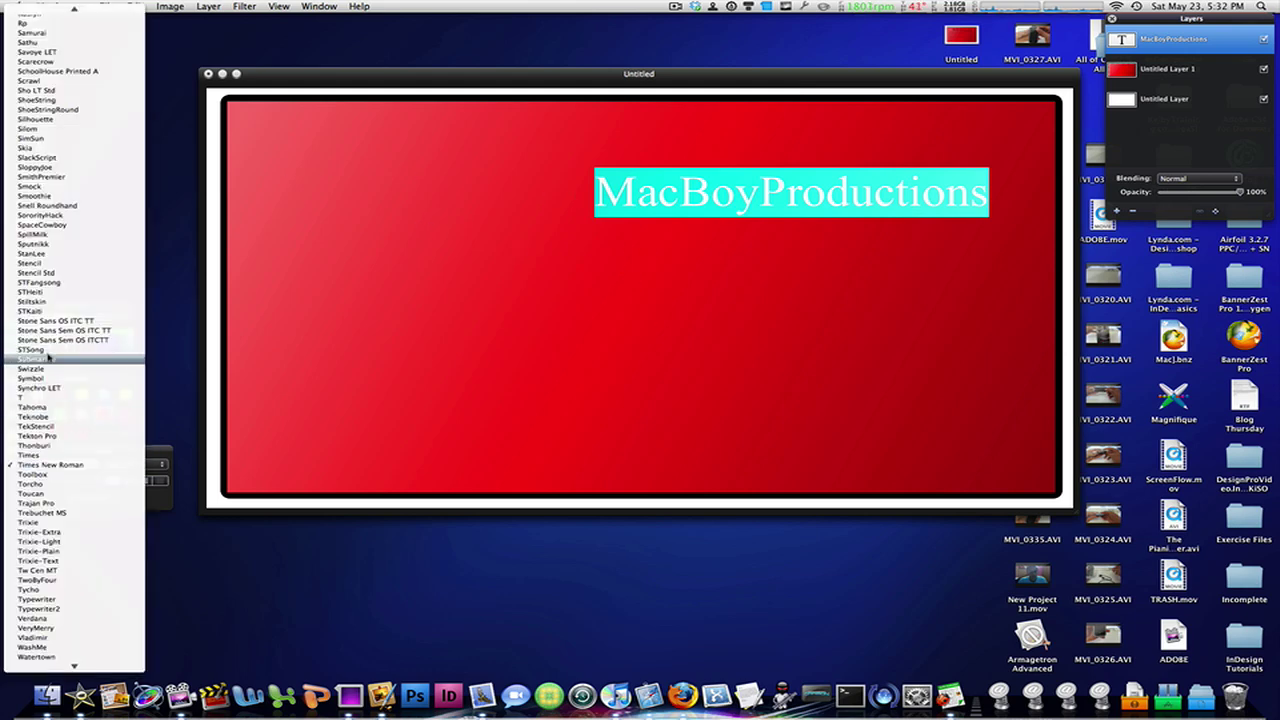
{"action": "left_click", "coordinate": [40, 356]}
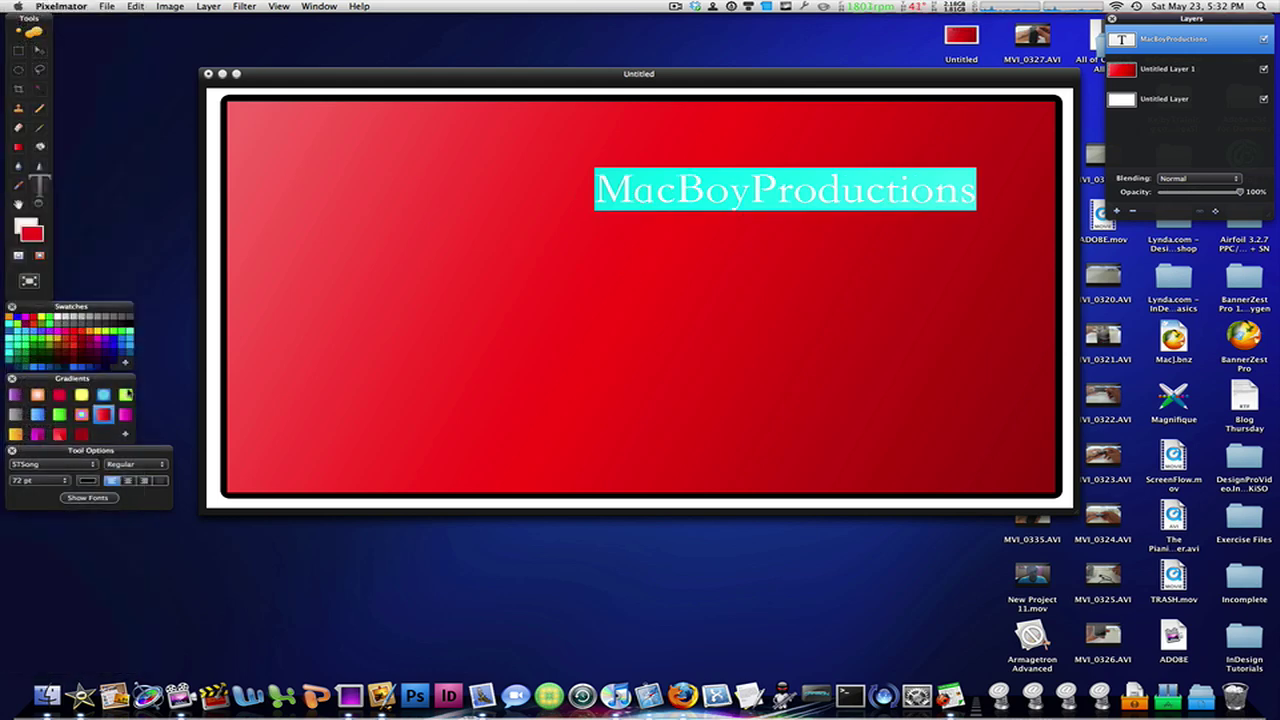
- Move the title so it sits centred near the banner's top
{"action": "left_click", "coordinate": [36, 50]}
{"action": "left_click_drag", "start_coordinate": [666, 195], "coordinate": [532, 184]}
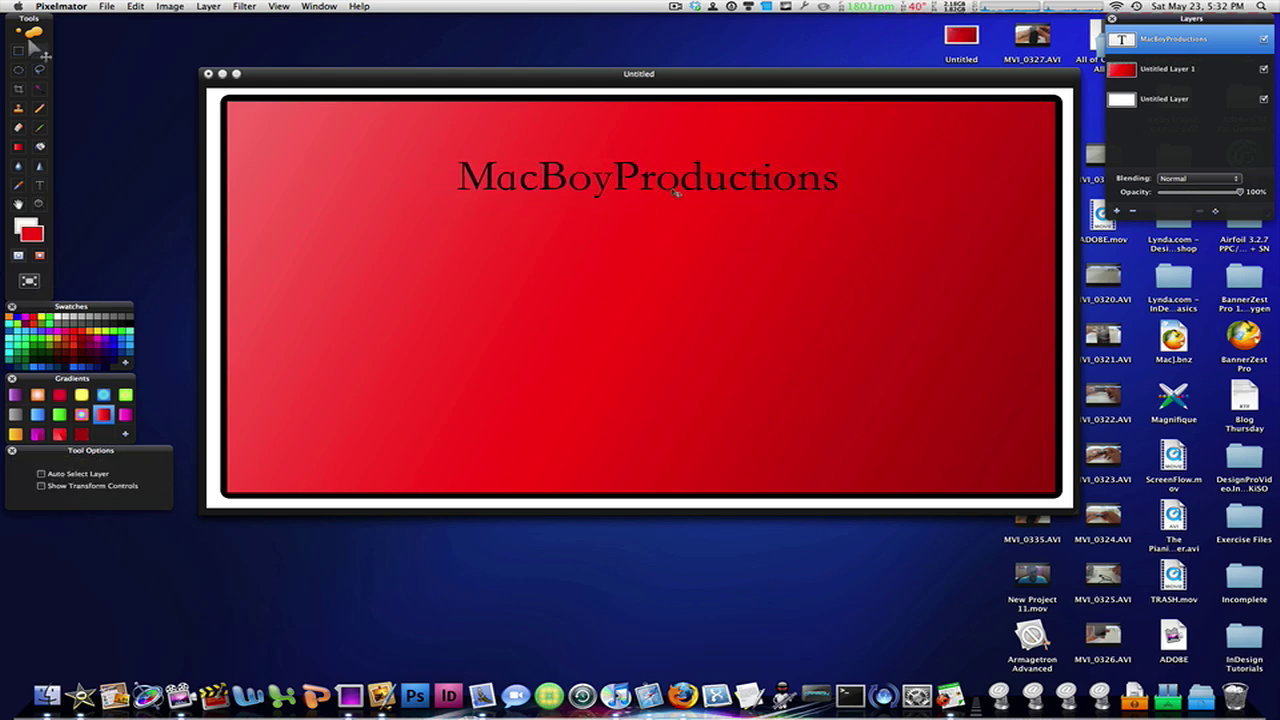
{"action": "left_click_drag", "start_coordinate": [676, 193], "coordinate": [674, 173]}
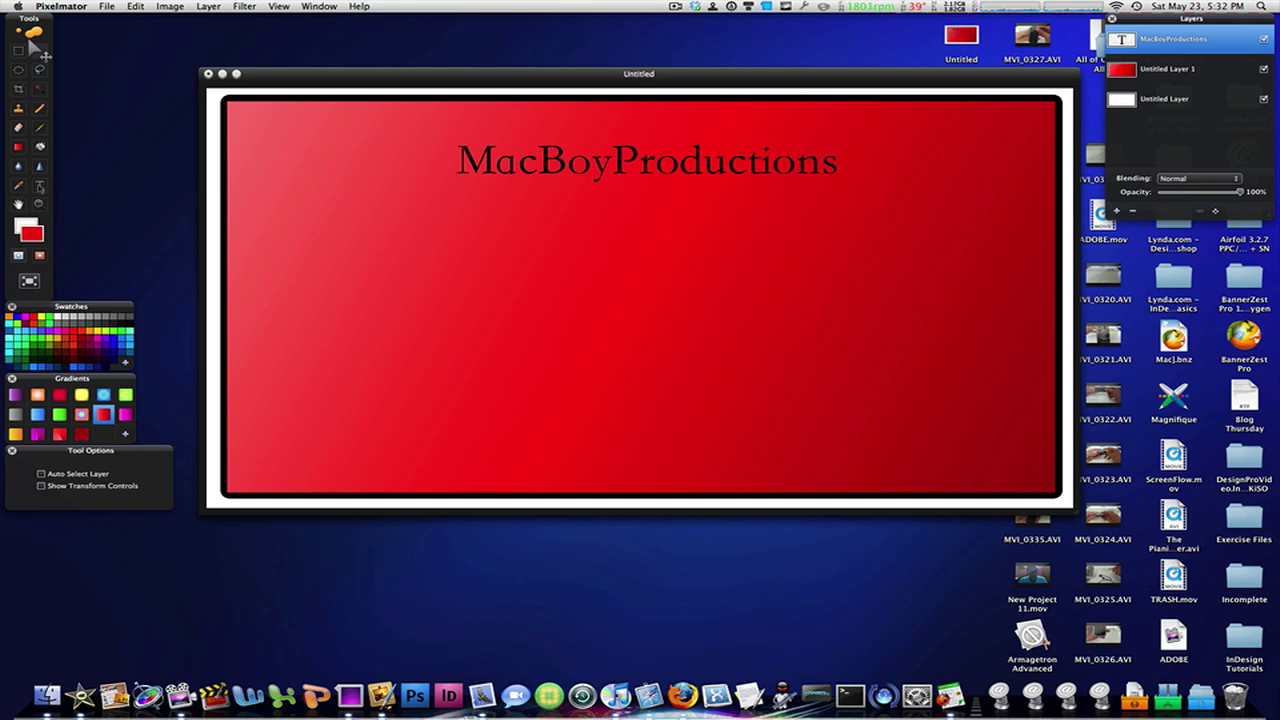
- Draw a text box below the title and paste the MacBoyProductions paragraph into it
{"action": "key", "text": "t"}
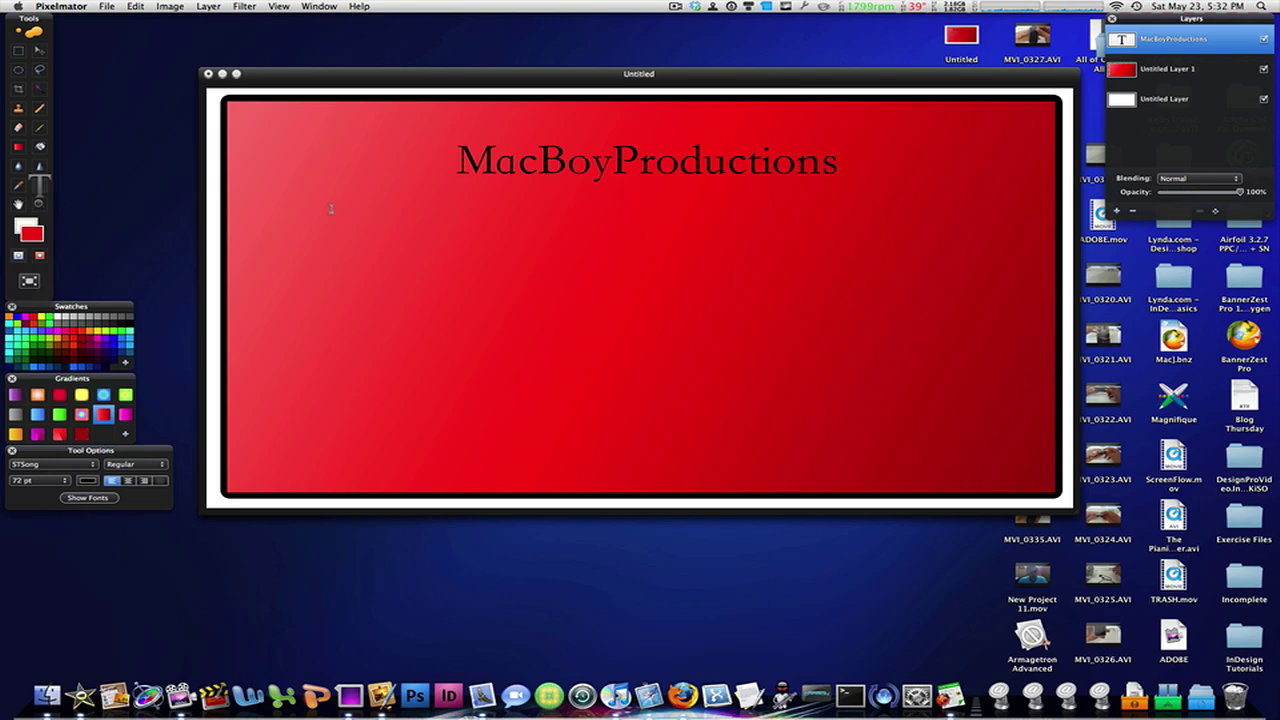
{"action": "left_click_drag", "start_coordinate": [331, 209], "coordinate": [971, 443]}
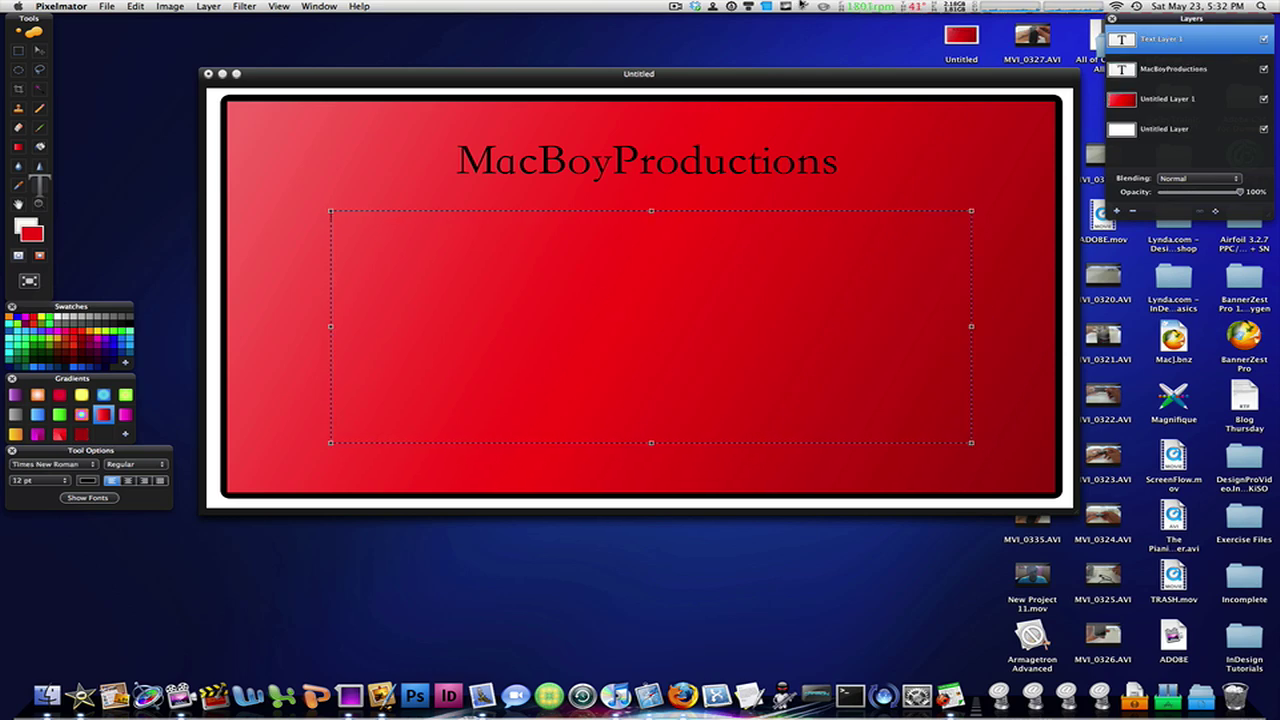
{"action": "left_click", "coordinate": [802, 6]}
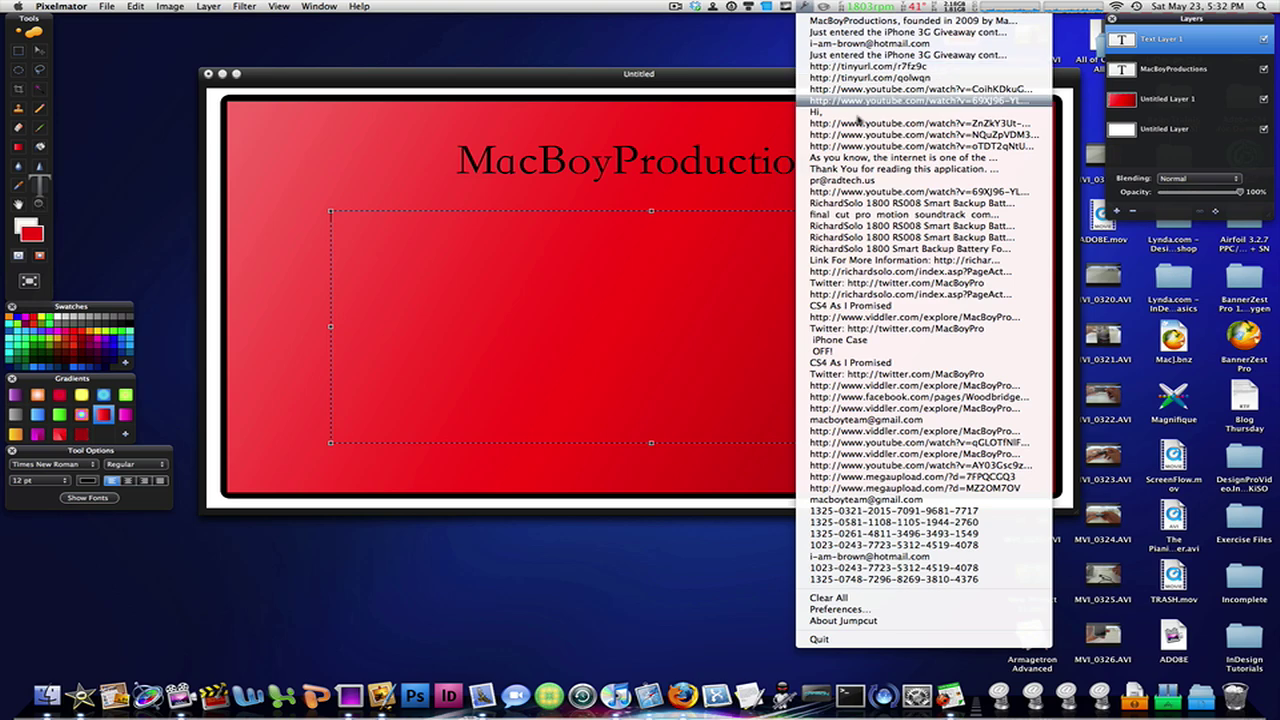
{"action": "left_click", "coordinate": [848, 22]}
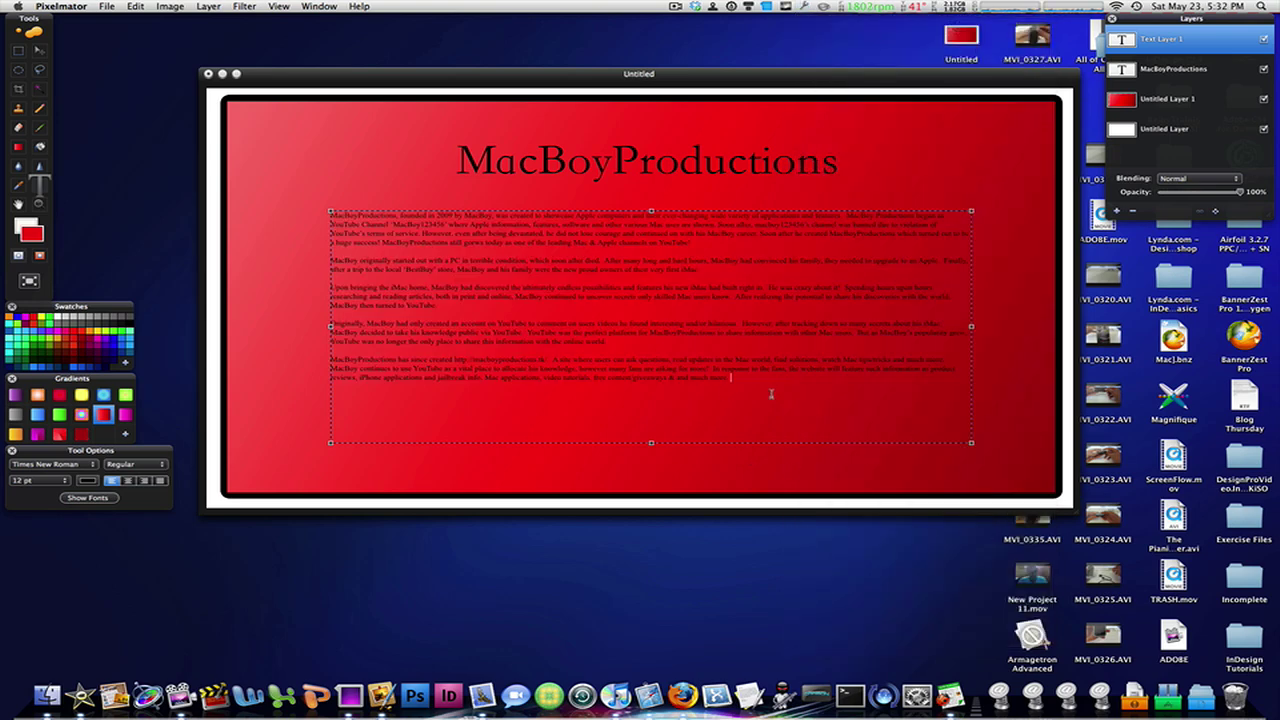
{"action": "left_click_drag", "start_coordinate": [771, 393], "coordinate": [331, 216]}
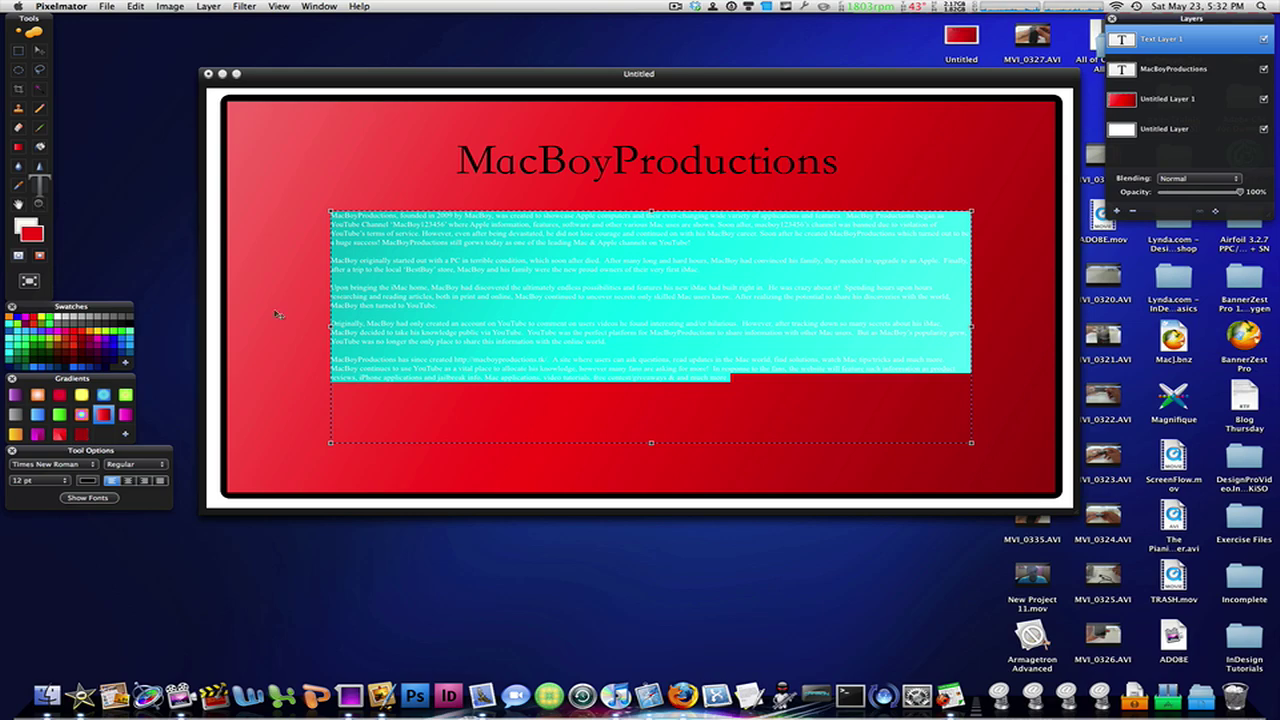
- Set the body text to Synchro LET at 14 pt
{"action": "left_click", "coordinate": [82, 466]}
{"action": "left_click", "coordinate": [70, 389]}
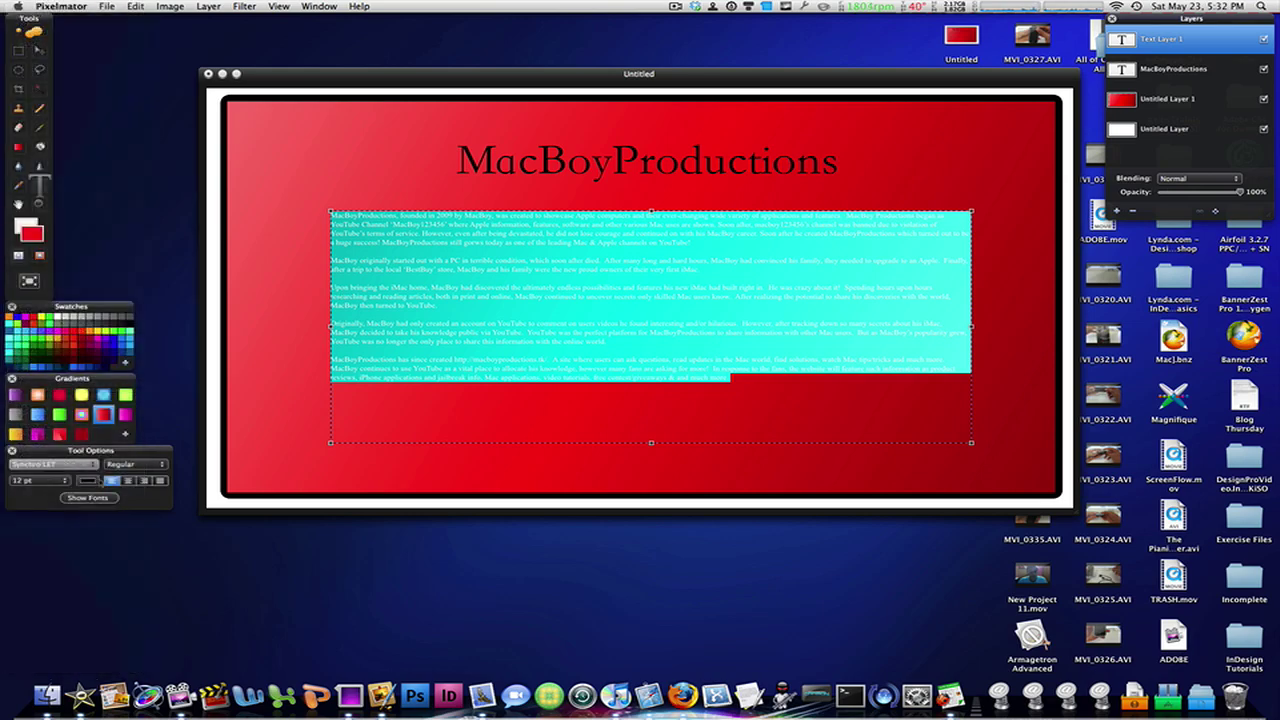
{"action": "left_click", "coordinate": [47, 483]}
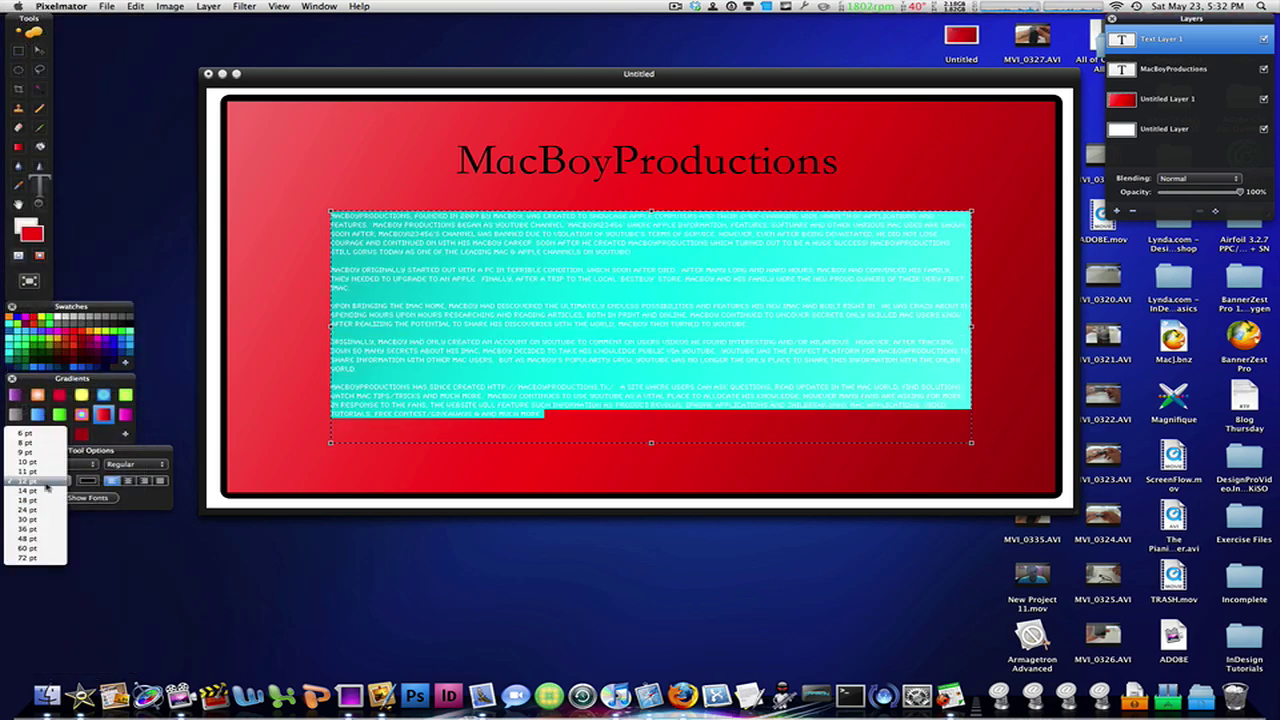
{"action": "left_click", "coordinate": [46, 483]}
{"action": "left_click", "coordinate": [47, 483]}
{"action": "left_click", "coordinate": [46, 490]}
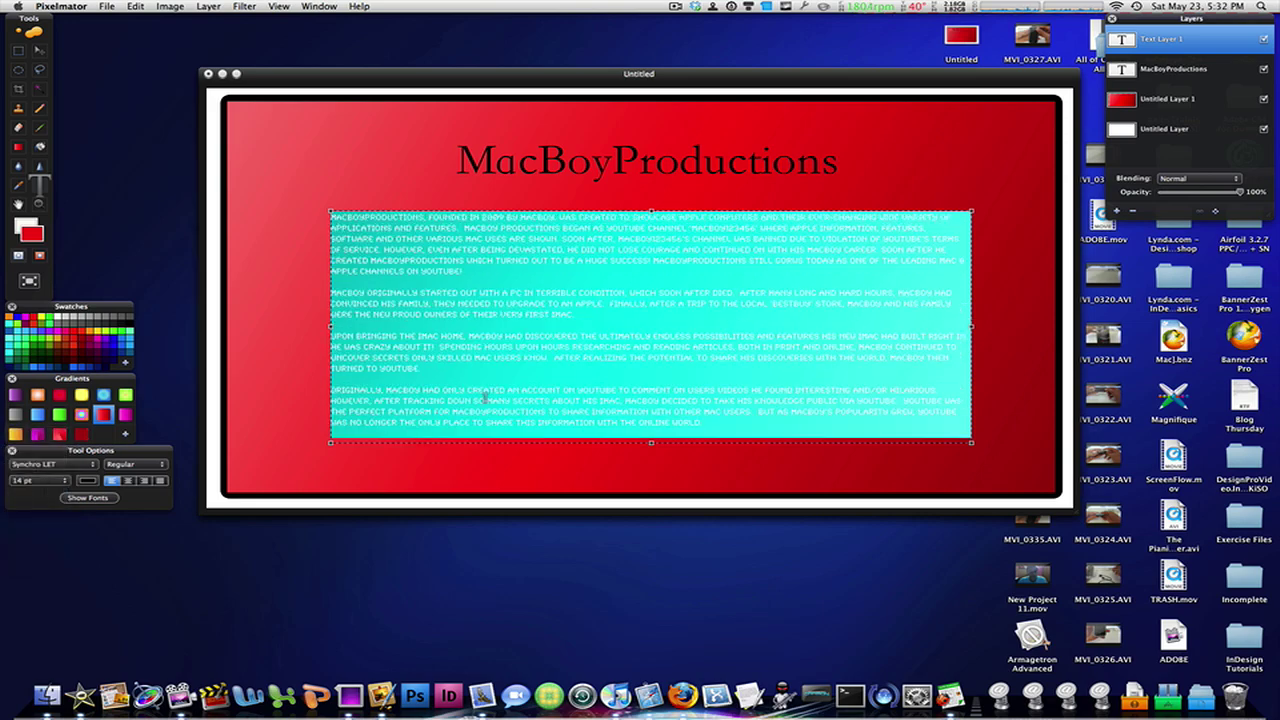
{"action": "left_click", "coordinate": [388, 171]}
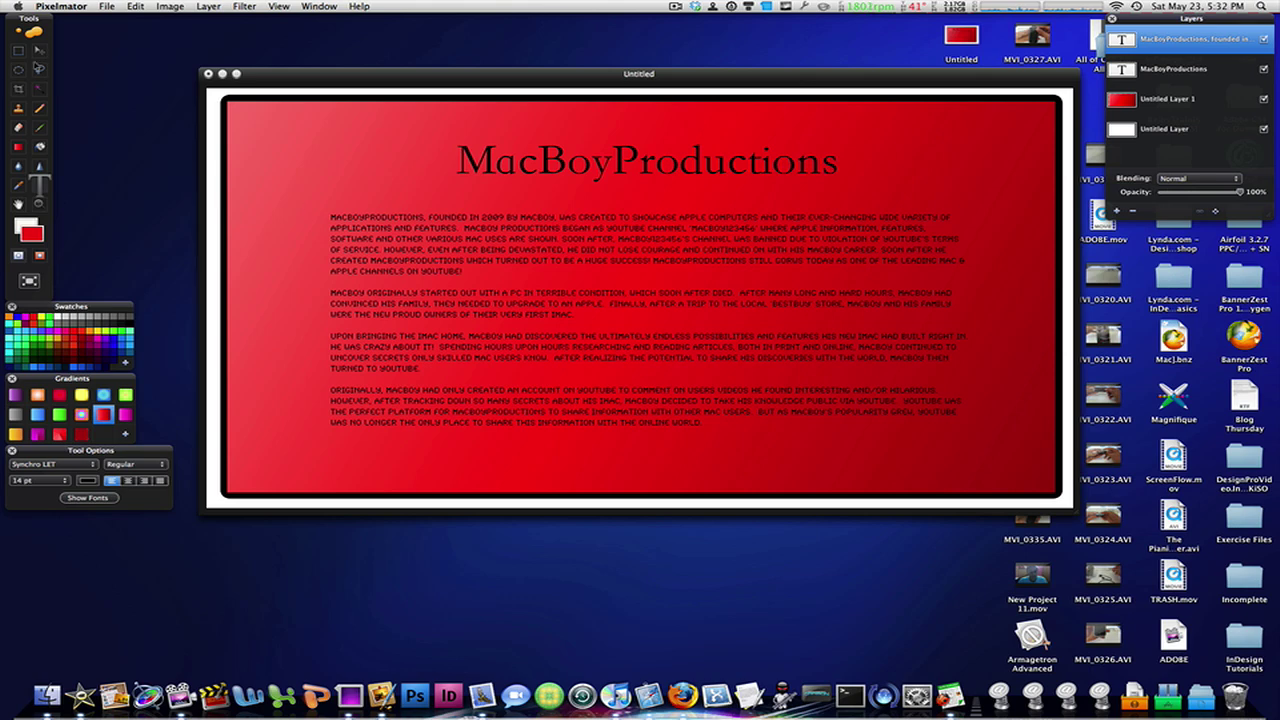
- Nudge the body text and the MacBoyProductions title slightly left
{"action": "left_click", "coordinate": [38, 50]}
{"action": "left_click_drag", "start_coordinate": [622, 200], "coordinate": [618, 200]}
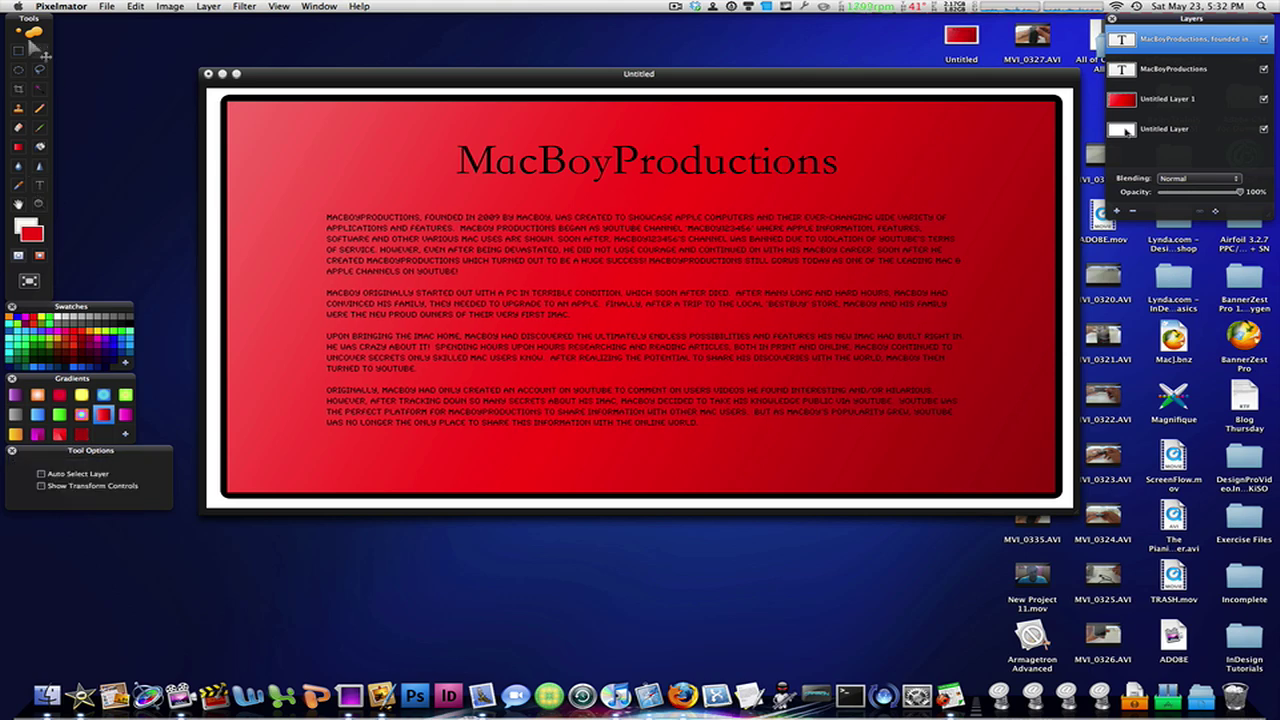
{"action": "left_click", "coordinate": [1150, 69]}
{"action": "left_click_drag", "start_coordinate": [655, 270], "coordinate": [642, 270]}
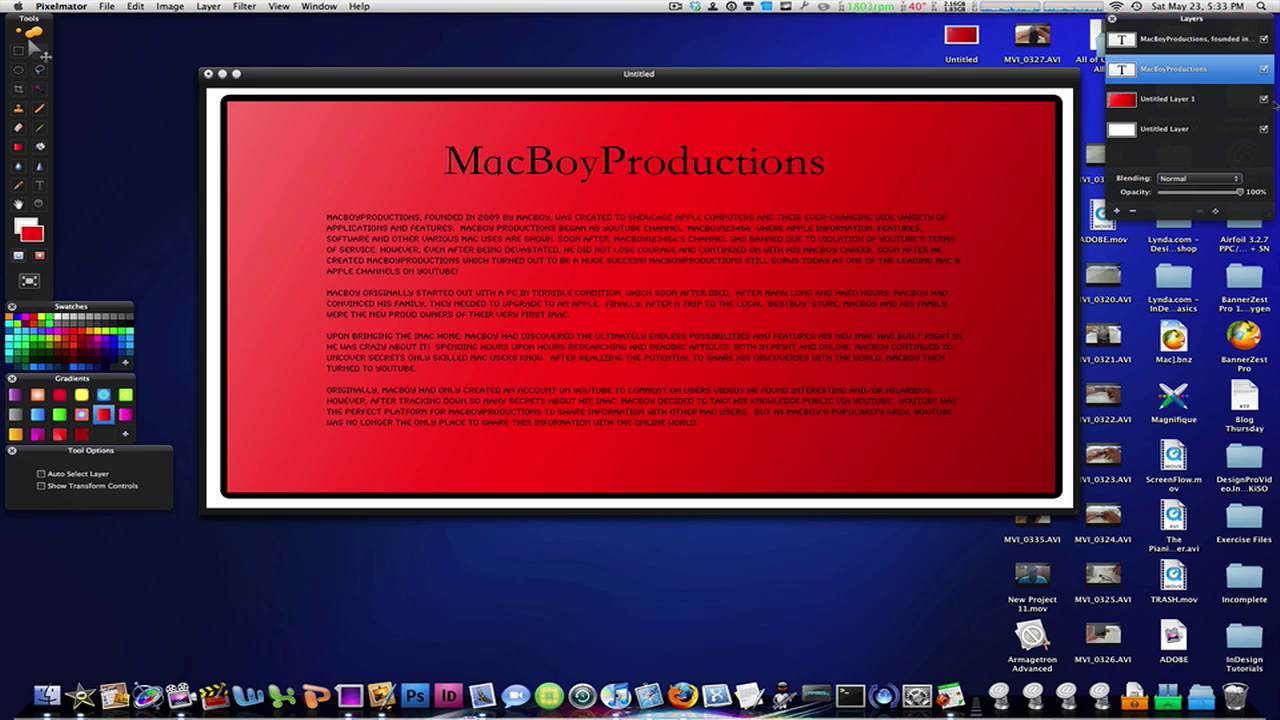
{"action": "left_click", "coordinate": [1196, 44]}
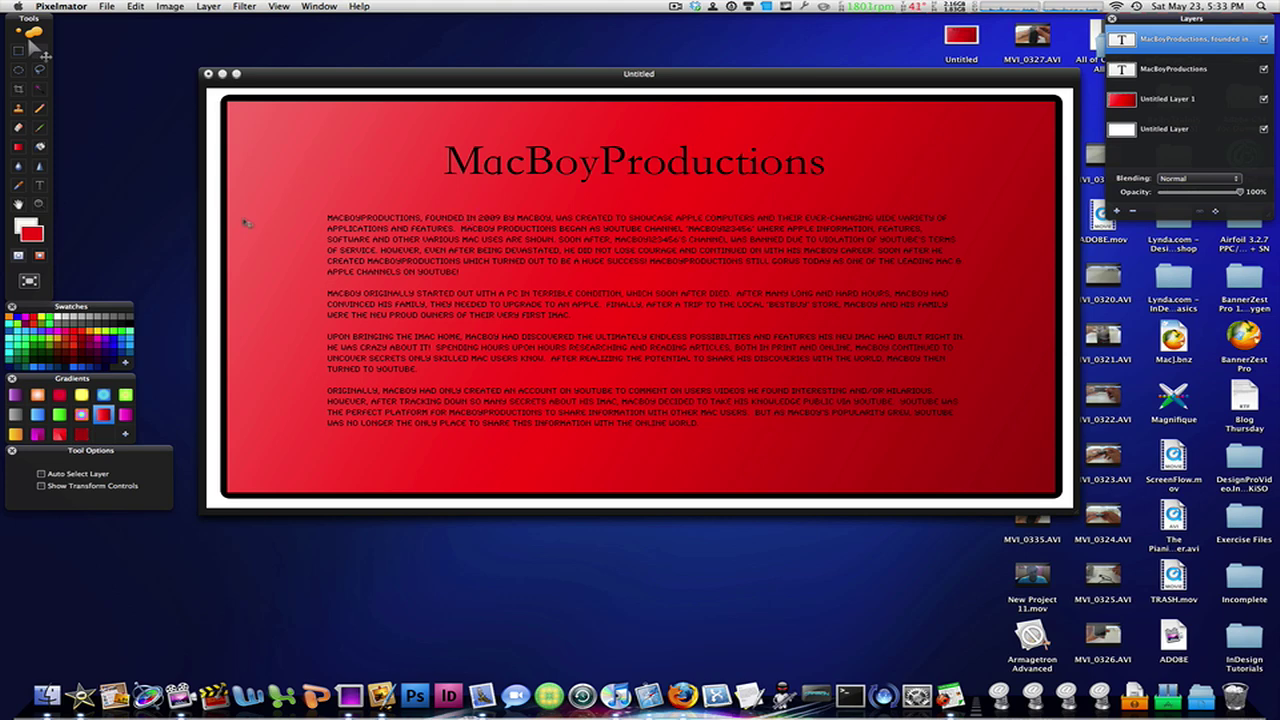
- Select all of the MacBoyProductions title text for editing
{"action": "left_click", "coordinate": [39, 185]}
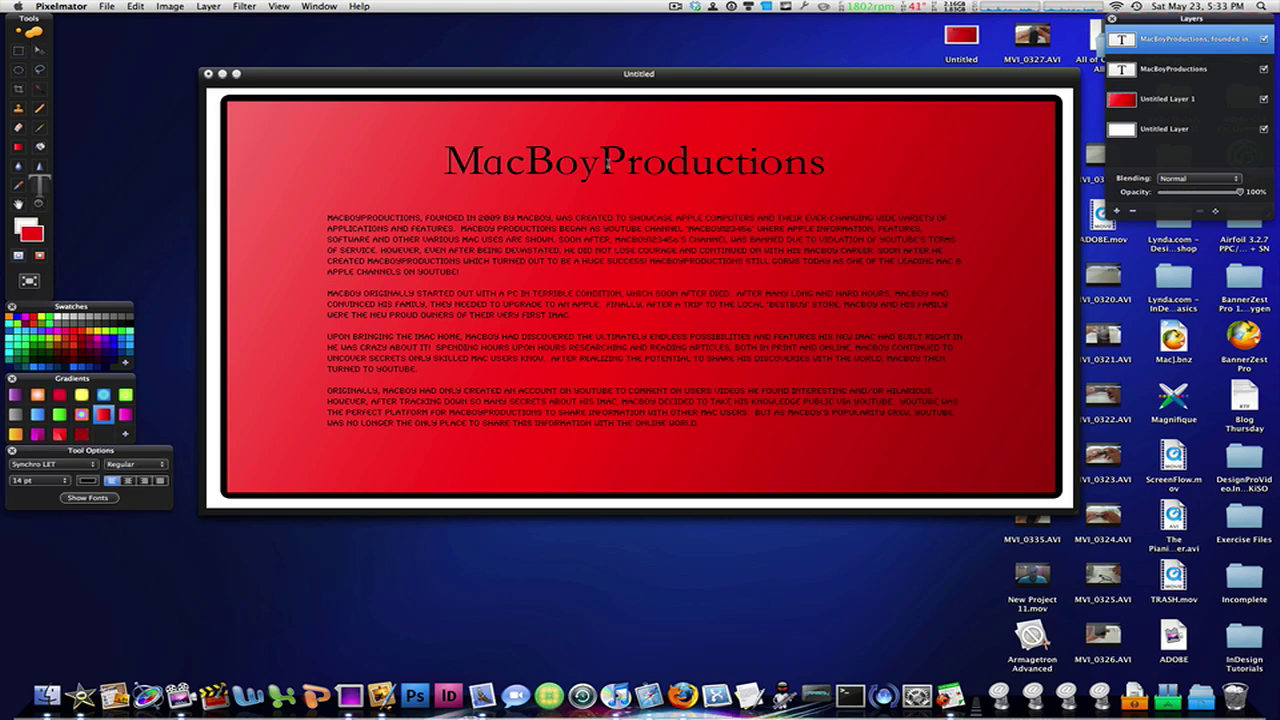
{"action": "left_click", "coordinate": [1160, 72]}
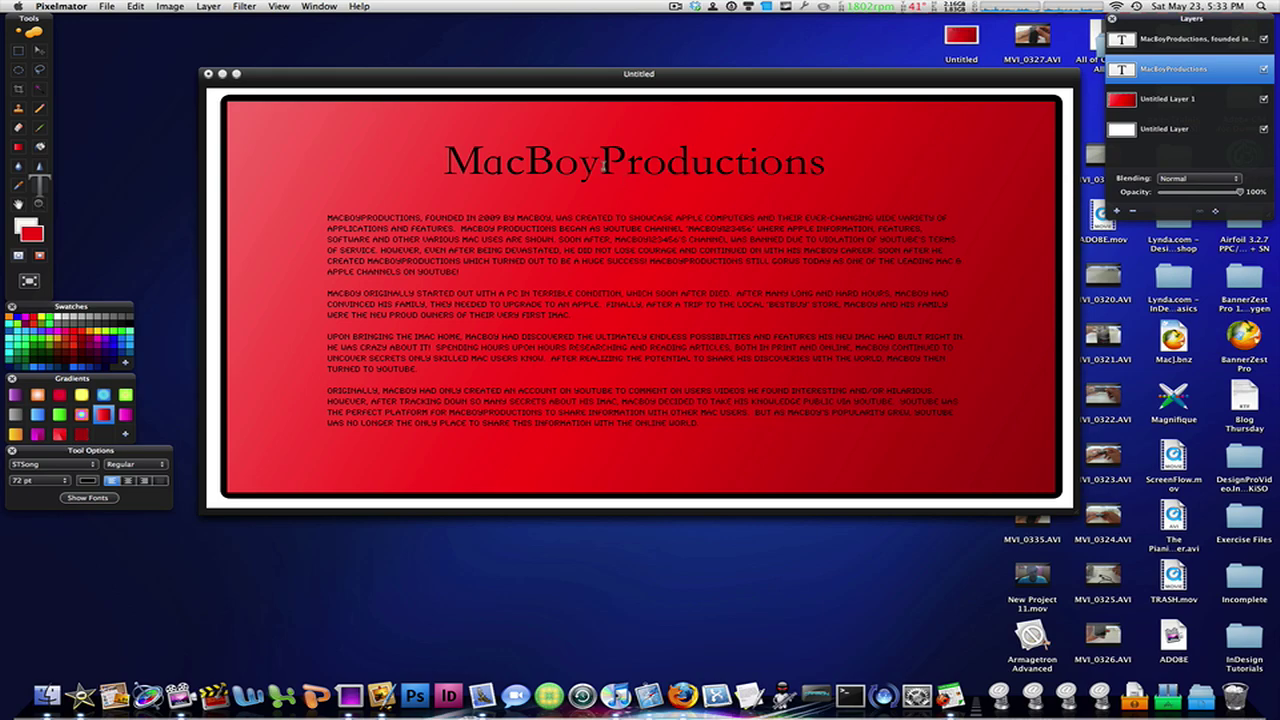
{"action": "double_click", "coordinate": [621, 174]}
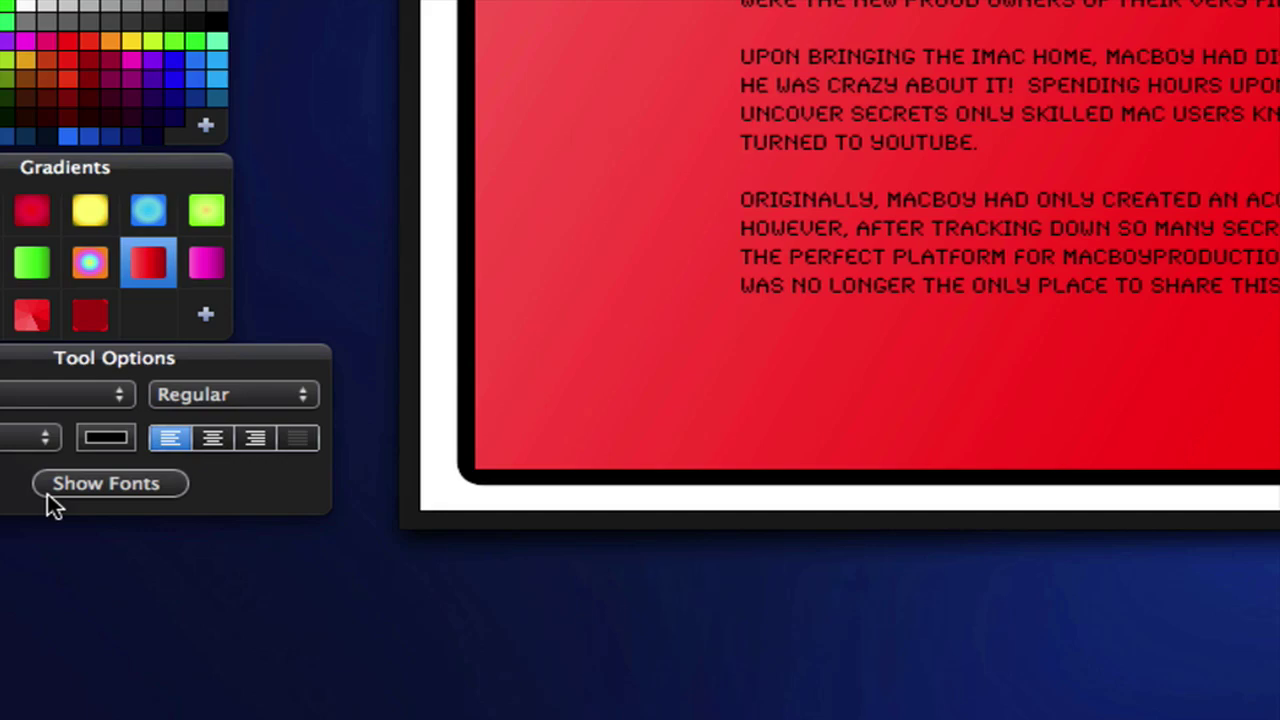
- Give the MacBoyProductions title a single underline in the Fonts window
{"action": "left_click", "coordinate": [170, 522]}
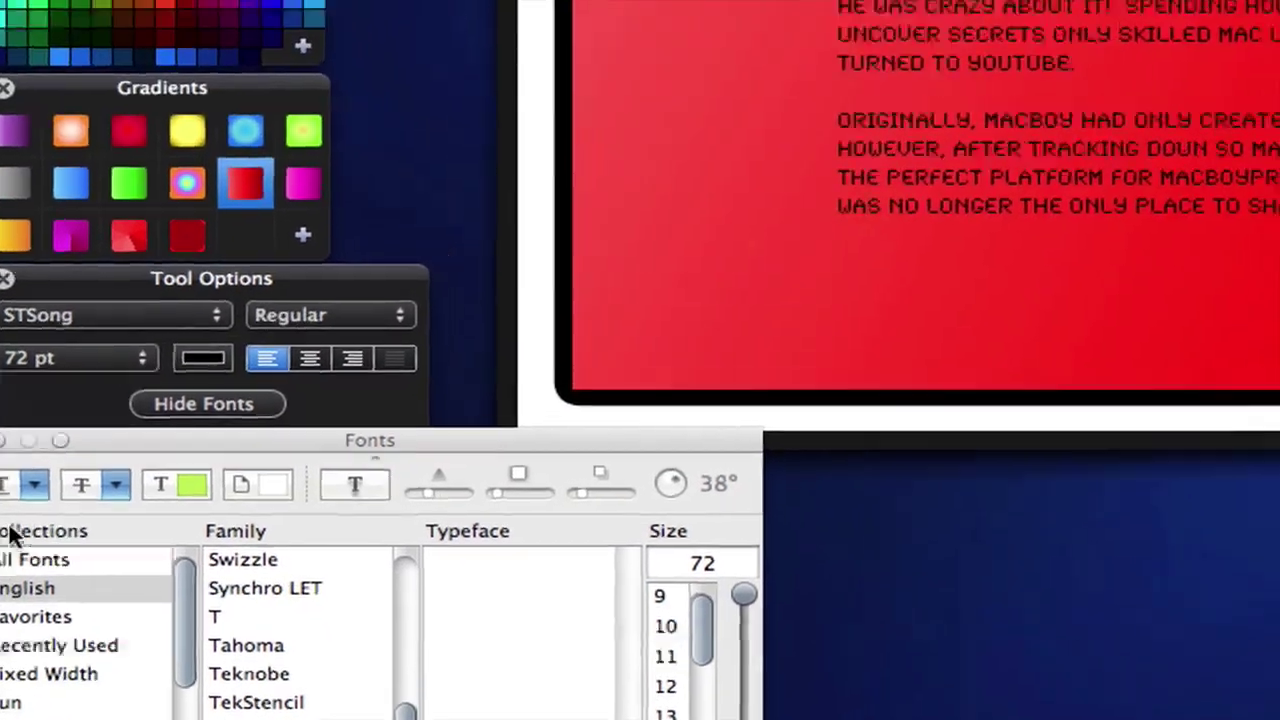
{"action": "left_click", "coordinate": [62, 321]}
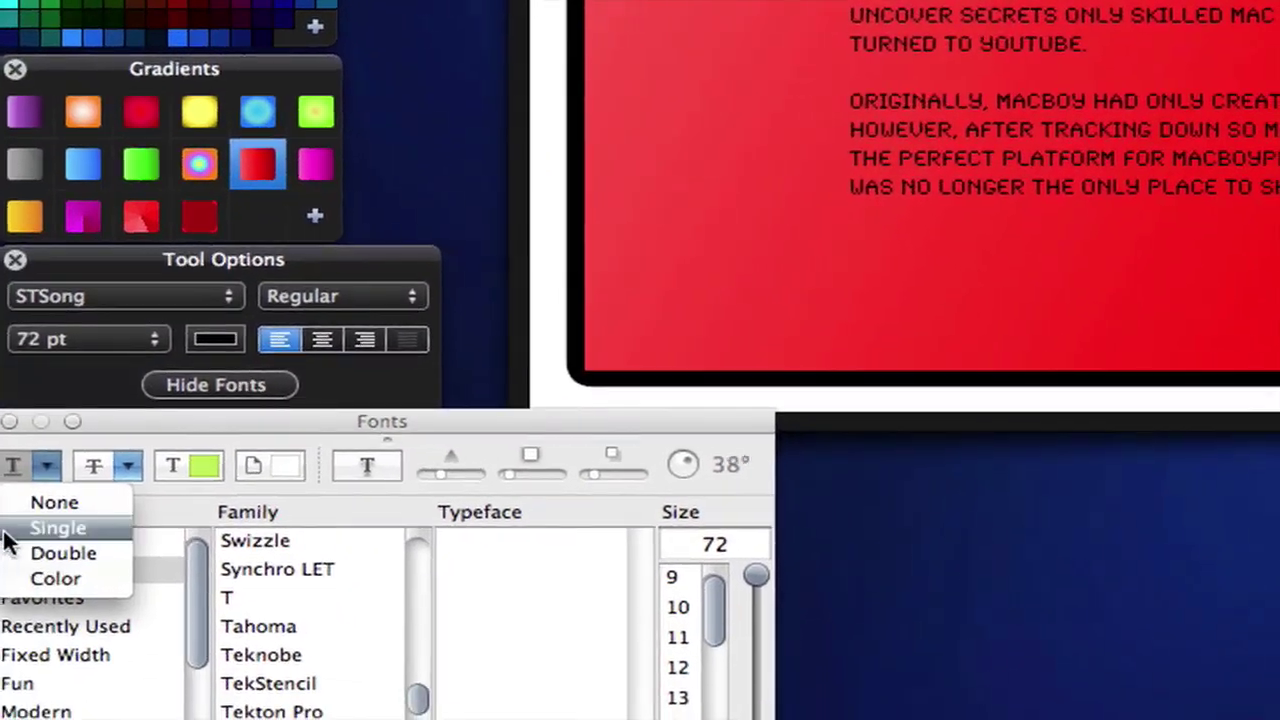
{"action": "left_click", "coordinate": [70, 386]}
{"action": "left_click", "coordinate": [38, 513]}
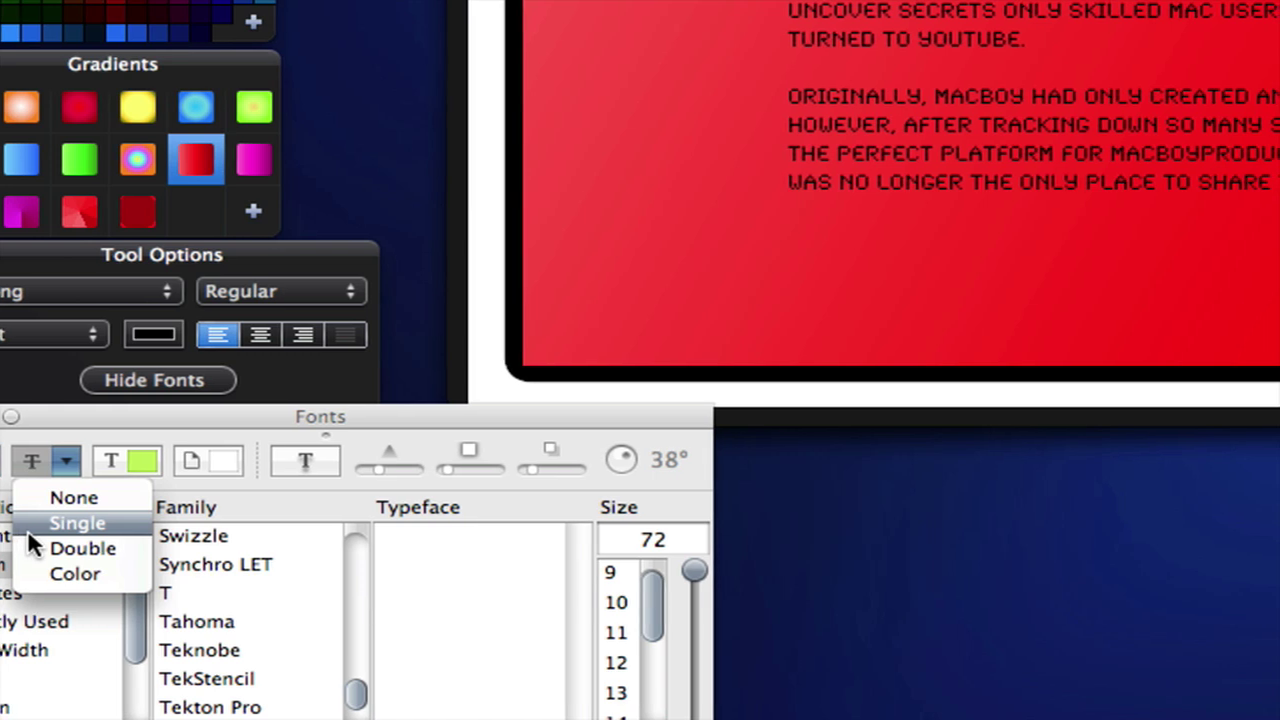
{"action": "left_click", "coordinate": [40, 569]}
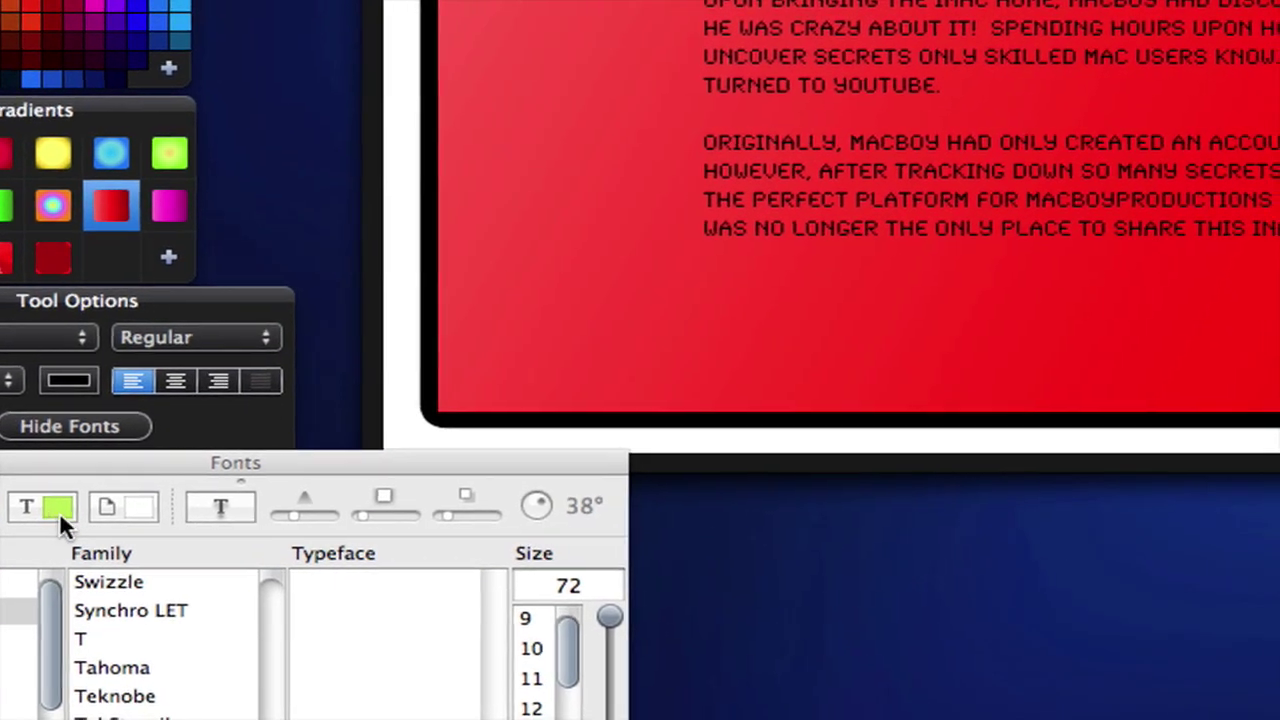
{"action": "left_click", "coordinate": [105, 510]}
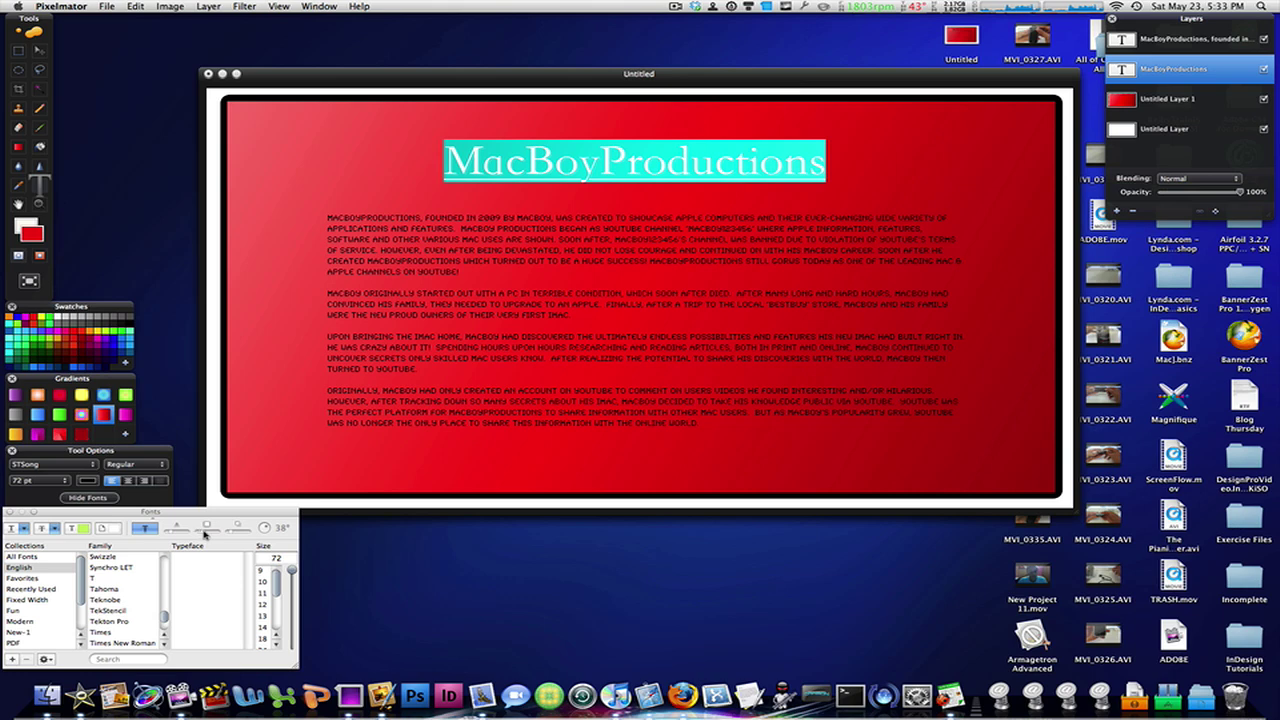
- Add a drop shadow to the title and raise its opacity for a stronger shadow
{"action": "left_click", "coordinate": [207, 535]}
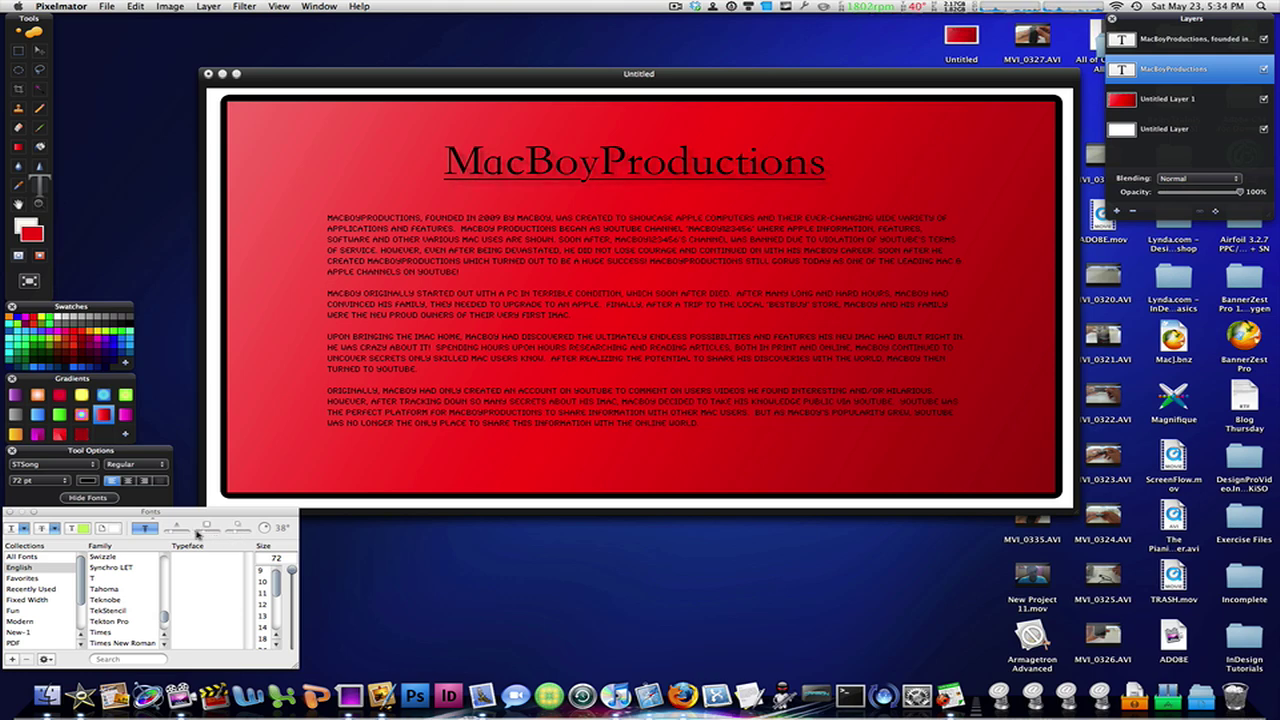
{"action": "mouse_move", "coordinate": [168, 535]}
{"action": "left_mouse_down"}
{"action": "mouse_move", "coordinate": [186, 536]}
{"action": "mouse_move", "coordinate": [172, 537]}
{"action": "left_mouse_up"}
{"action": "left_click", "coordinate": [40, 50]}
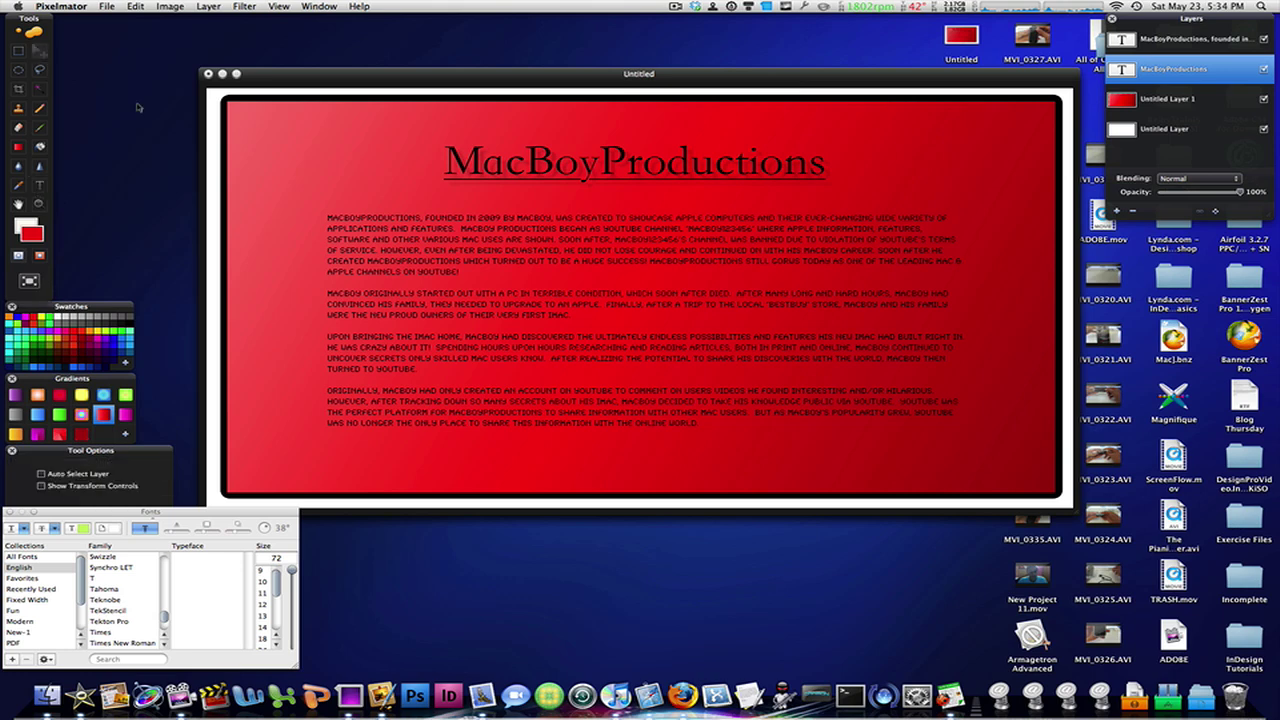
- Nudge the title down, place the Mac Pro upper left and the keyboard upper right
{"action": "left_click_drag", "start_coordinate": [542, 158], "coordinate": [545, 162]}
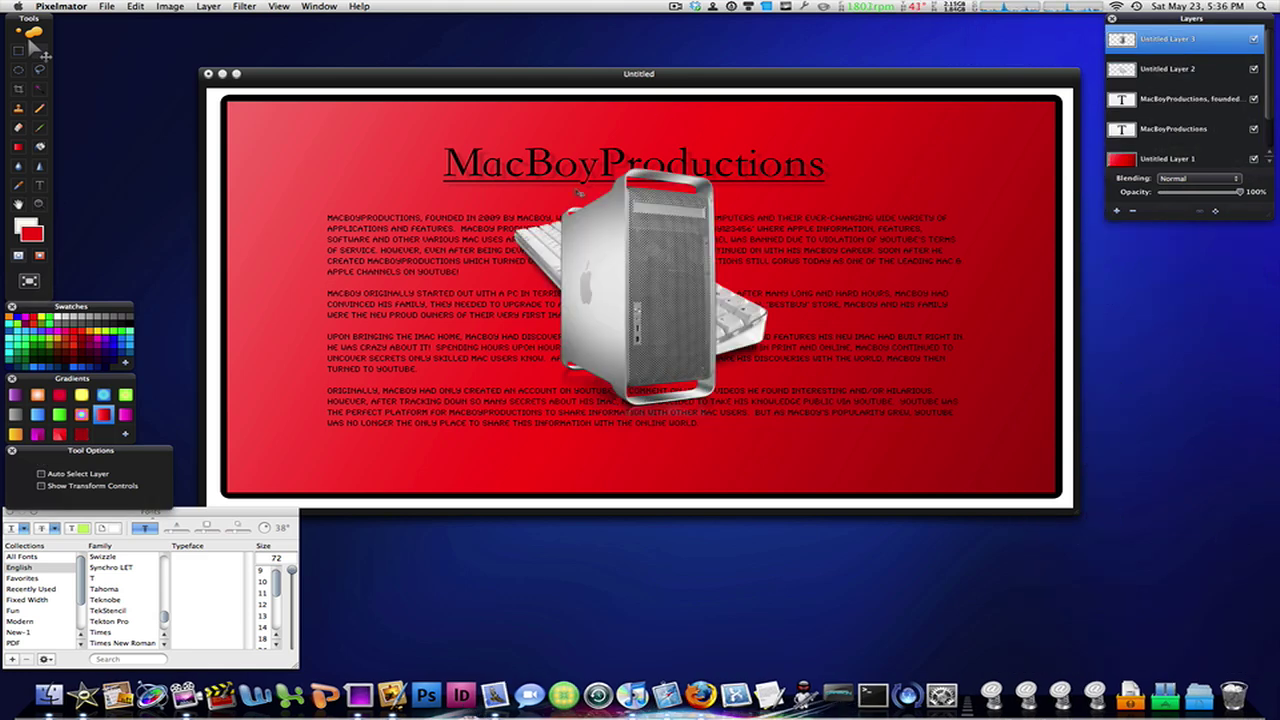
{"action": "left_click_drag", "start_coordinate": [637, 290], "coordinate": [355, 225]}
{"action": "left_click", "coordinate": [1138, 70]}
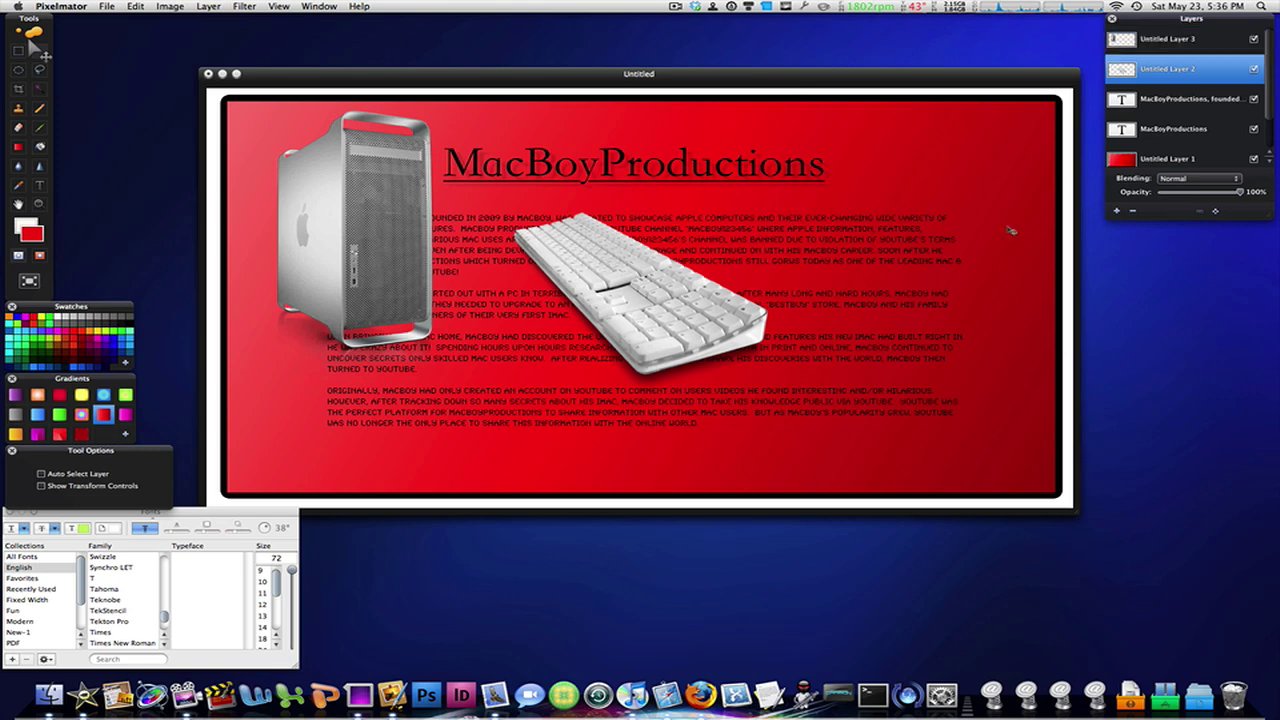
{"action": "left_click_drag", "start_coordinate": [649, 298], "coordinate": [935, 186]}
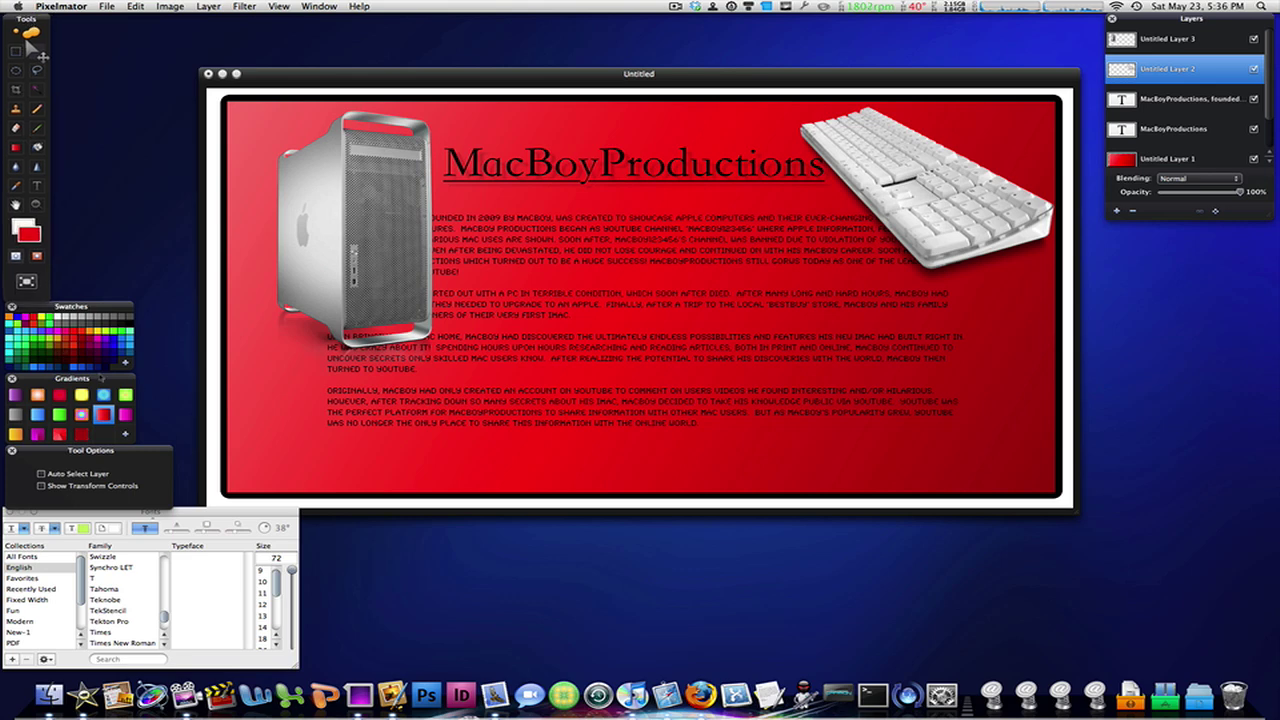
- Scale the keyboard picture down to about 72% with Free Transform
{"action": "left_click", "coordinate": [136, 6]}
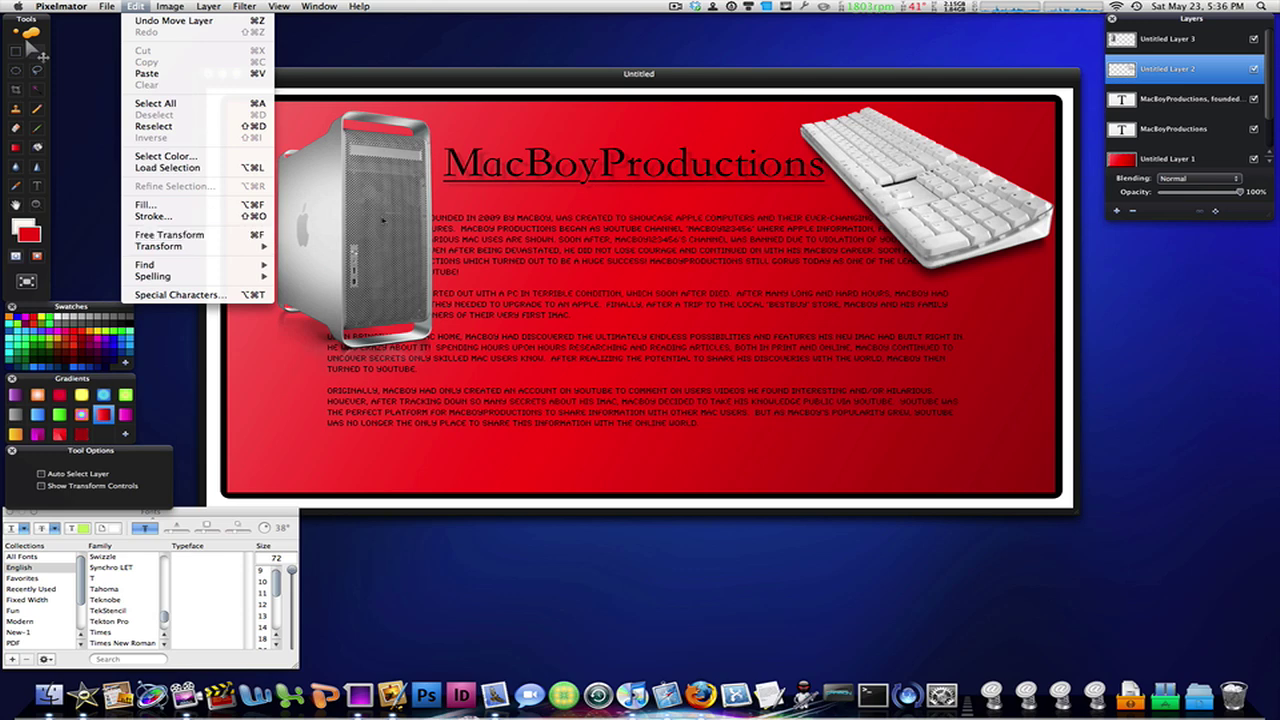
{"action": "left_click", "coordinate": [608, 209]}
{"action": "key", "text": "super+f"}
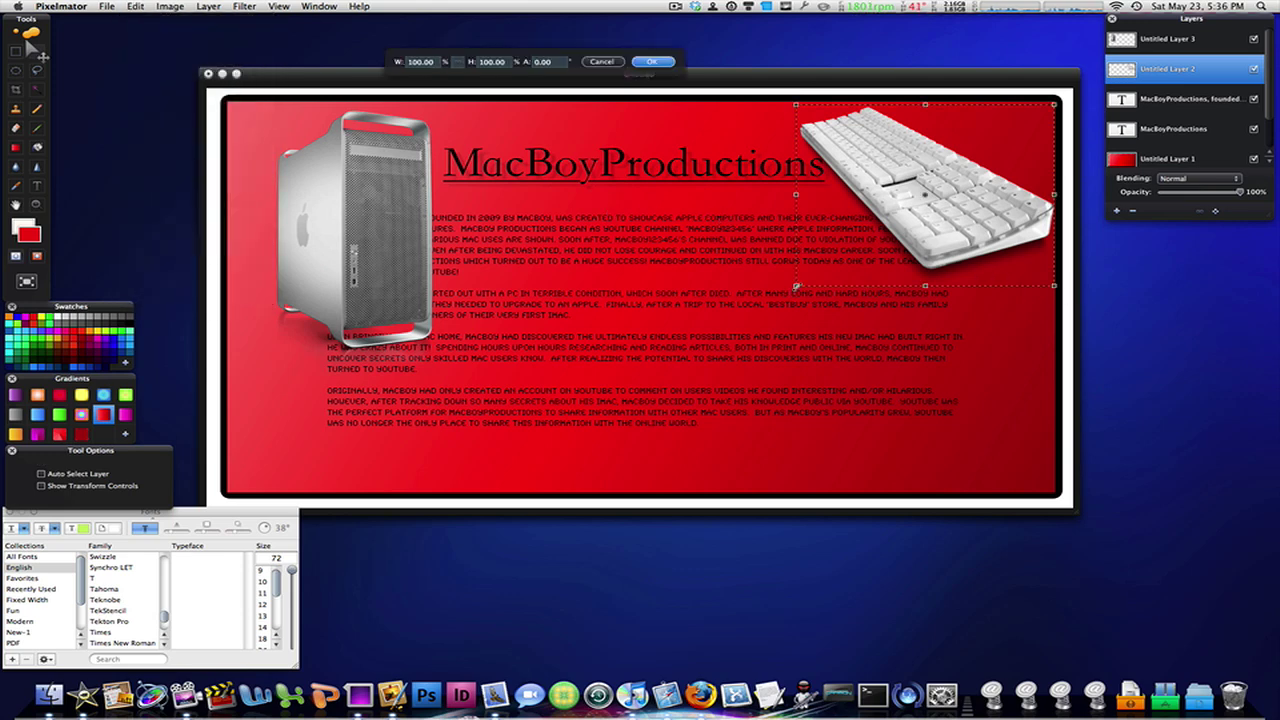
{"action": "left_click_drag", "start_coordinate": [796, 287], "coordinate": [842, 246]}
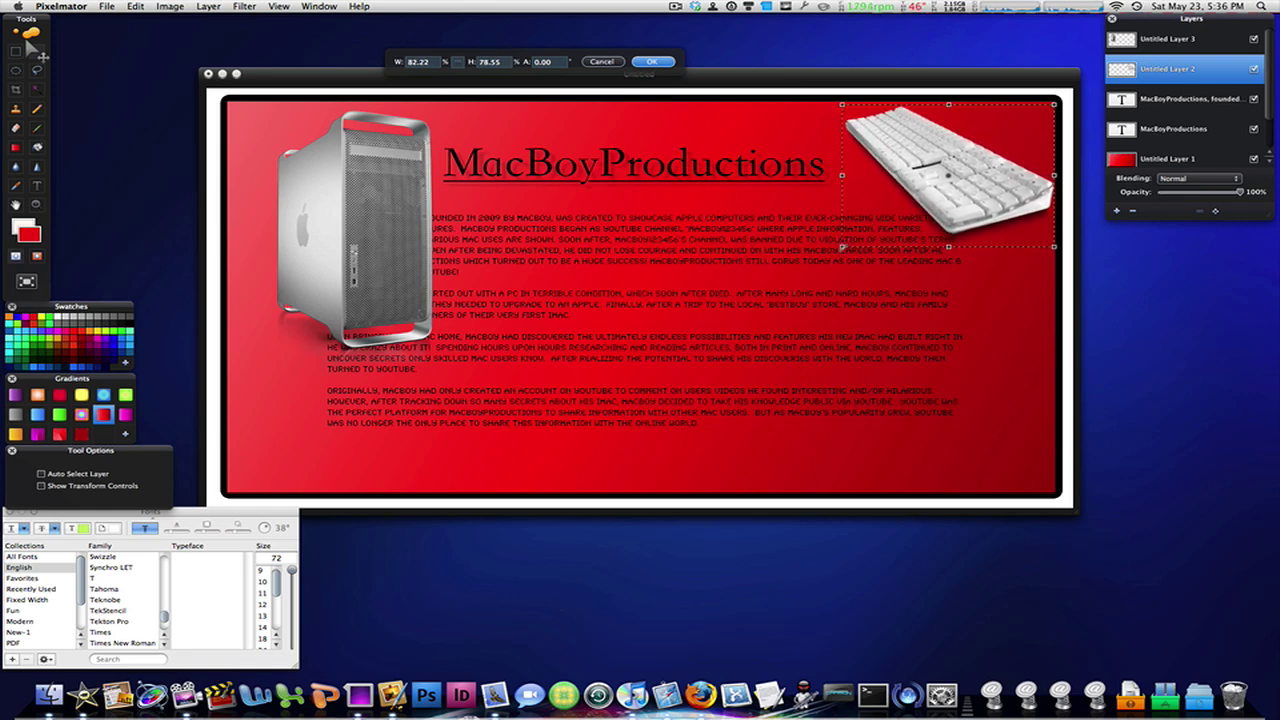
{"action": "key", "text": "Return"}
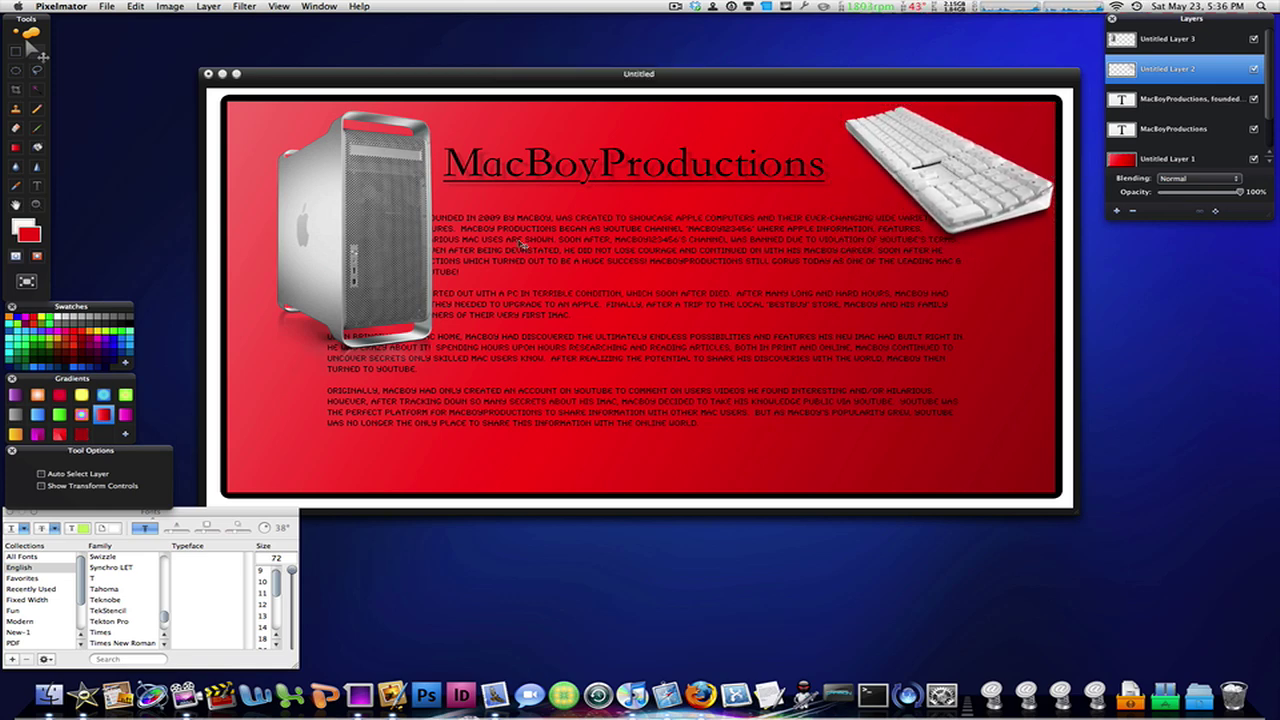
- Shrink the Mac Pro picture and tuck it into the banner's top-left corner
{"action": "left_click", "coordinate": [1137, 40]}
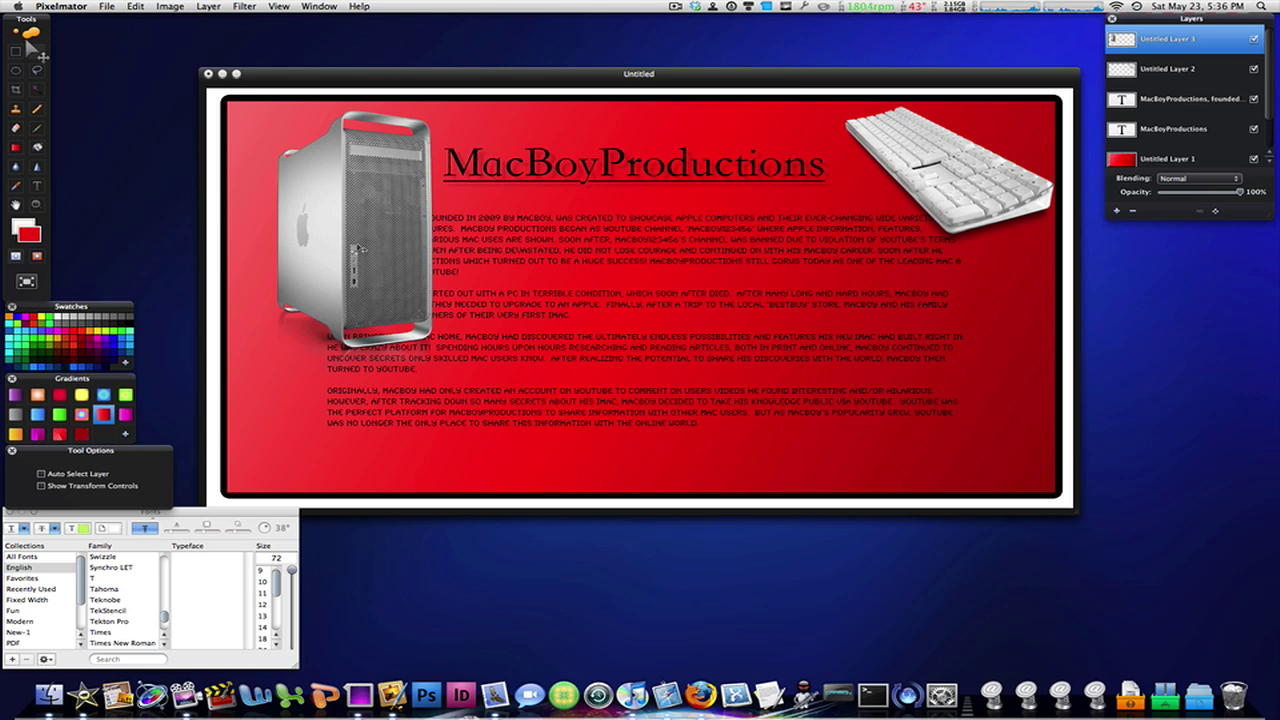
{"action": "key", "text": "super+t"}
{"action": "left_click_drag", "start_coordinate": [445, 374], "coordinate": [387, 265]}
{"action": "left_click_drag", "start_coordinate": [347, 222], "coordinate": [298, 219]}
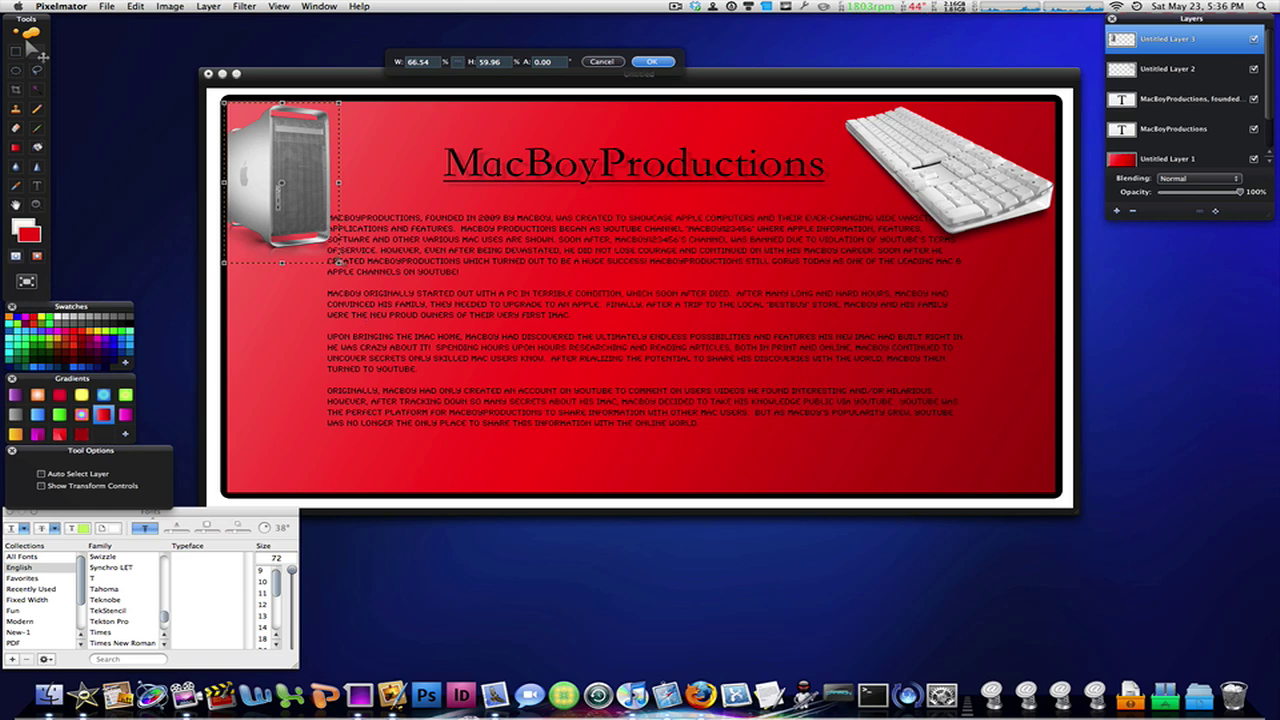
{"action": "left_click_drag", "start_coordinate": [338, 263], "coordinate": [348, 270]}
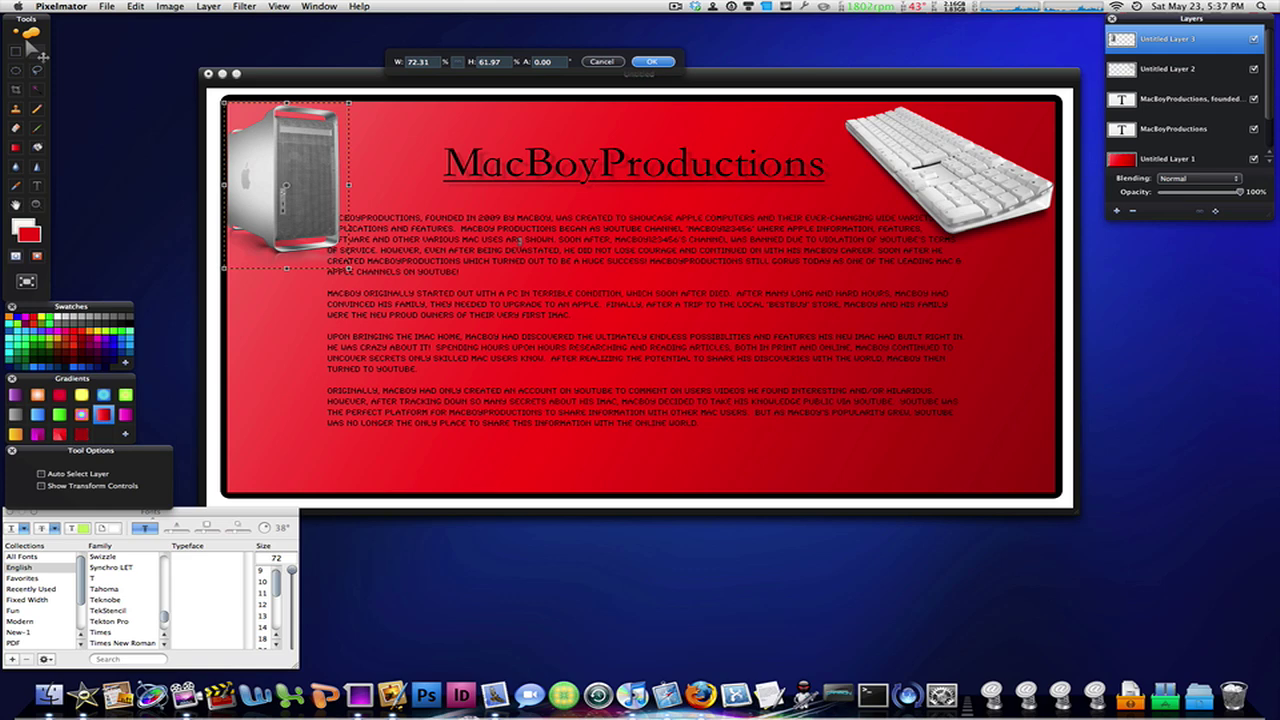
{"action": "key", "text": "Return"}
- Move the Mac Pro layer below the paragraph text layer in the Layers palette
{"action": "left_click_drag", "start_coordinate": [1160, 42], "coordinate": [1172, 110]}
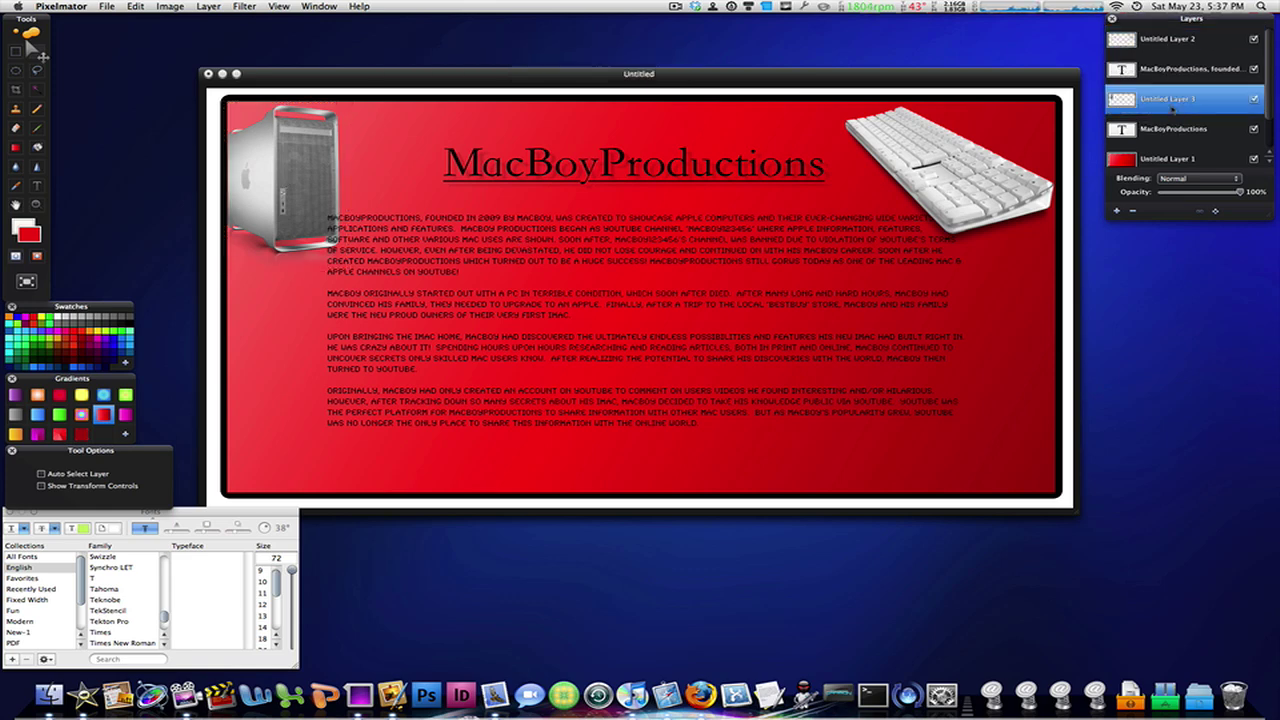